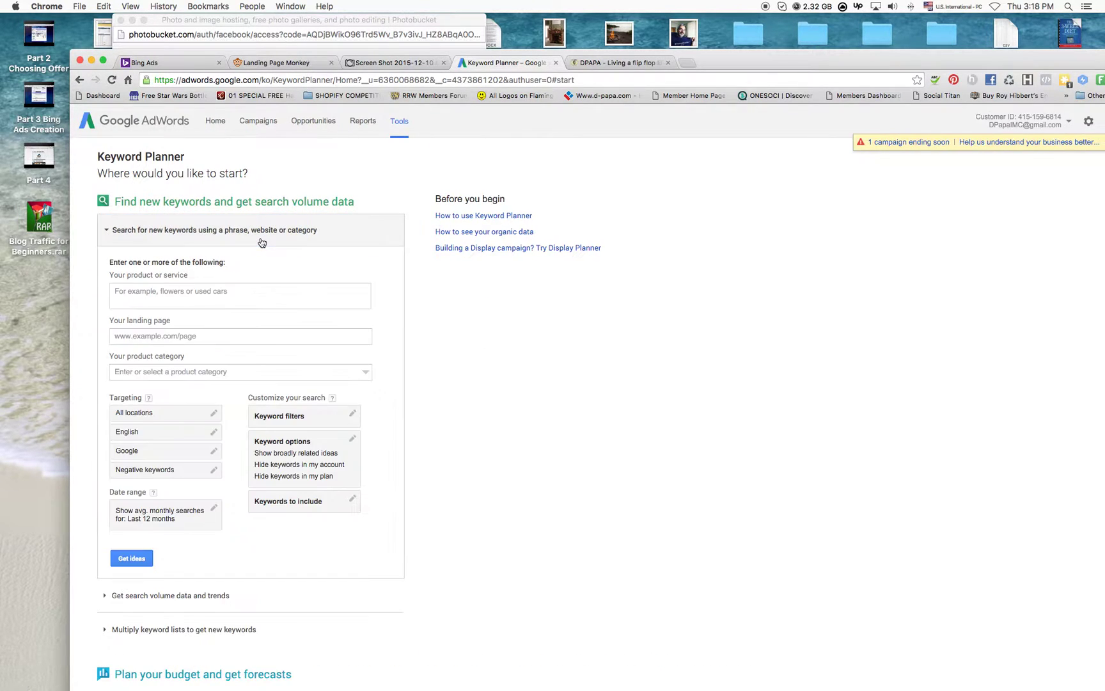
pyautogui.click(259, 238)
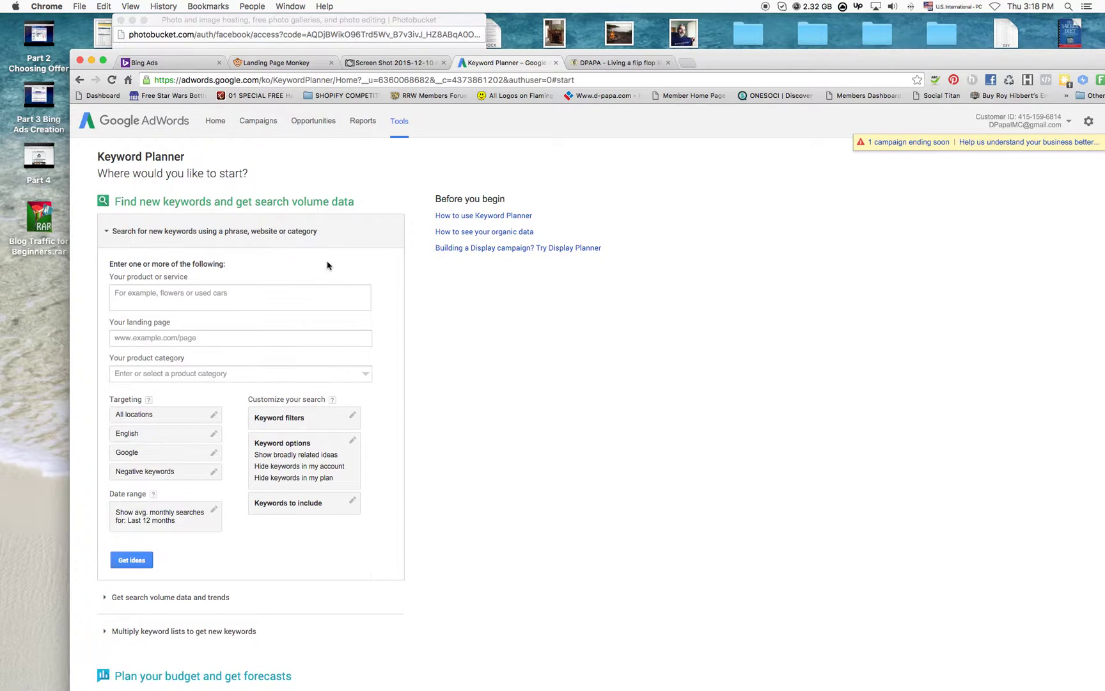
pyautogui.click(252, 346)
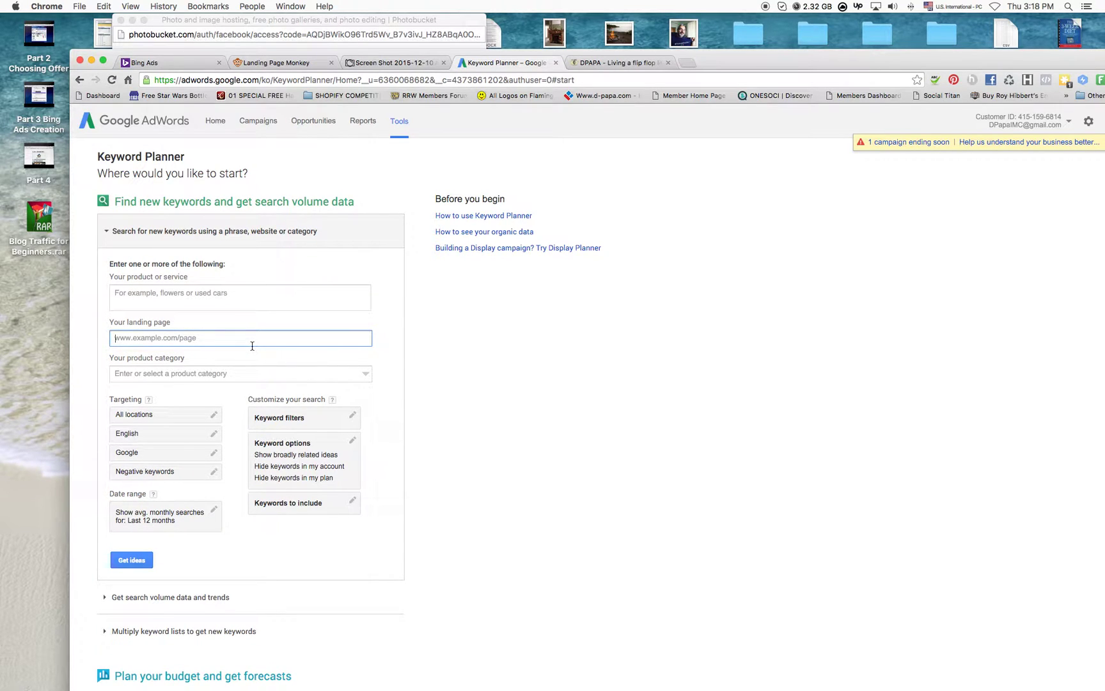
pyautogui.write('www.personal')
pyautogui.write('loans.com')
pyautogui.press('BackSpace')
pyautogui.press('BackSpace')
pyautogui.press('BackSpace')
pyautogui.press('BackSpace')
pyautogui.press('BackSpace')
pyautogui.write('s.com')
pyautogui.click(135, 560)
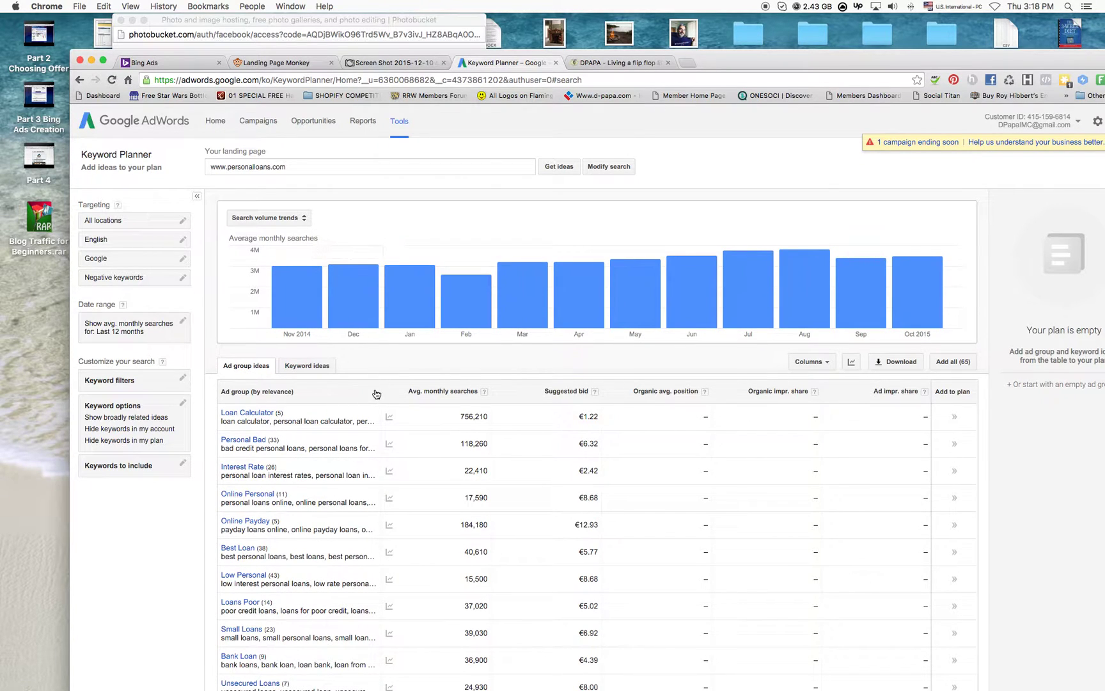
# - Review the ad group ideas, then switch to the Keyword ideas list of 991 individual keywords
pyautogui.scroll(-2, 362, 392)
pyautogui.scroll(-15, 362, 392)
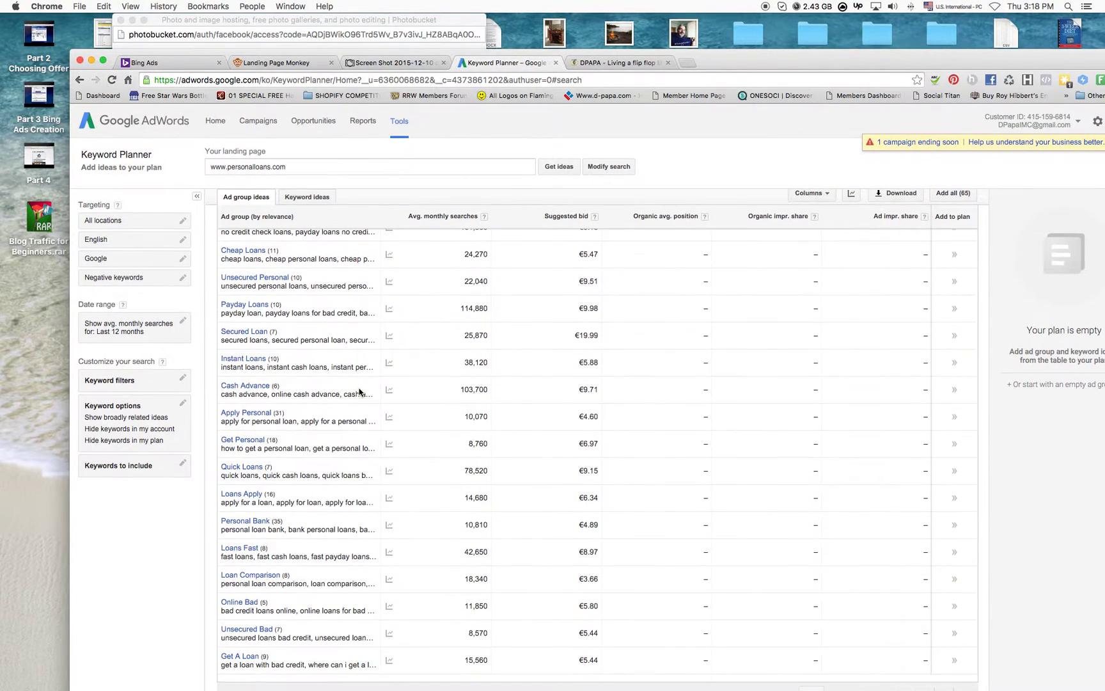
pyautogui.scroll(15, 360, 393)
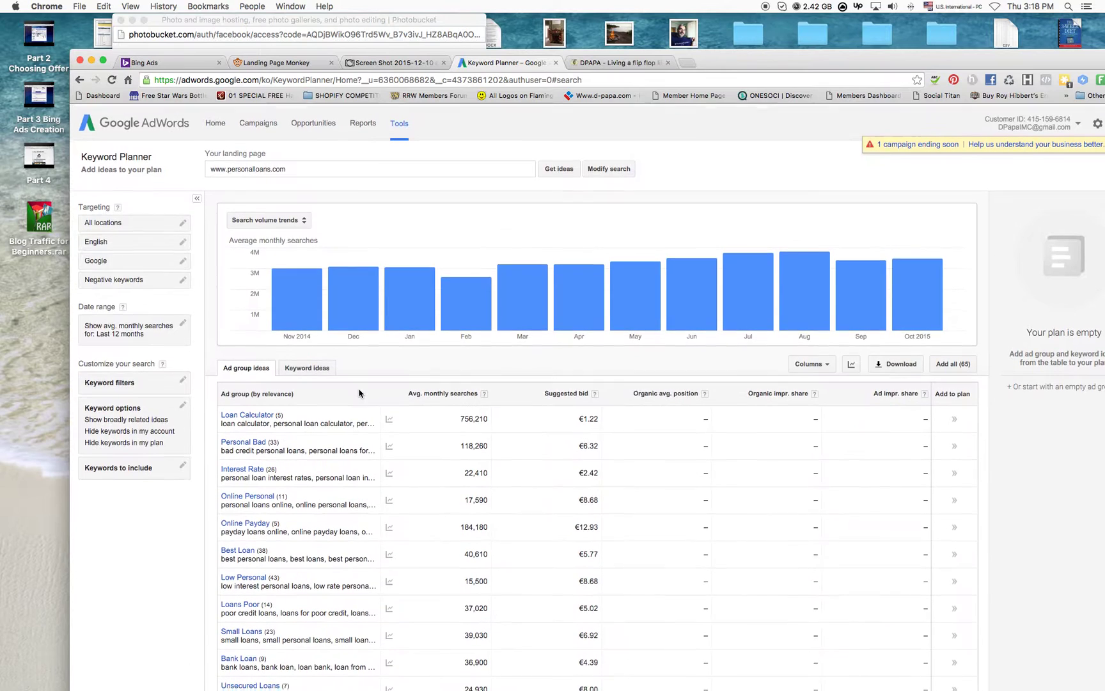
pyautogui.scroll(-3, 286, 413)
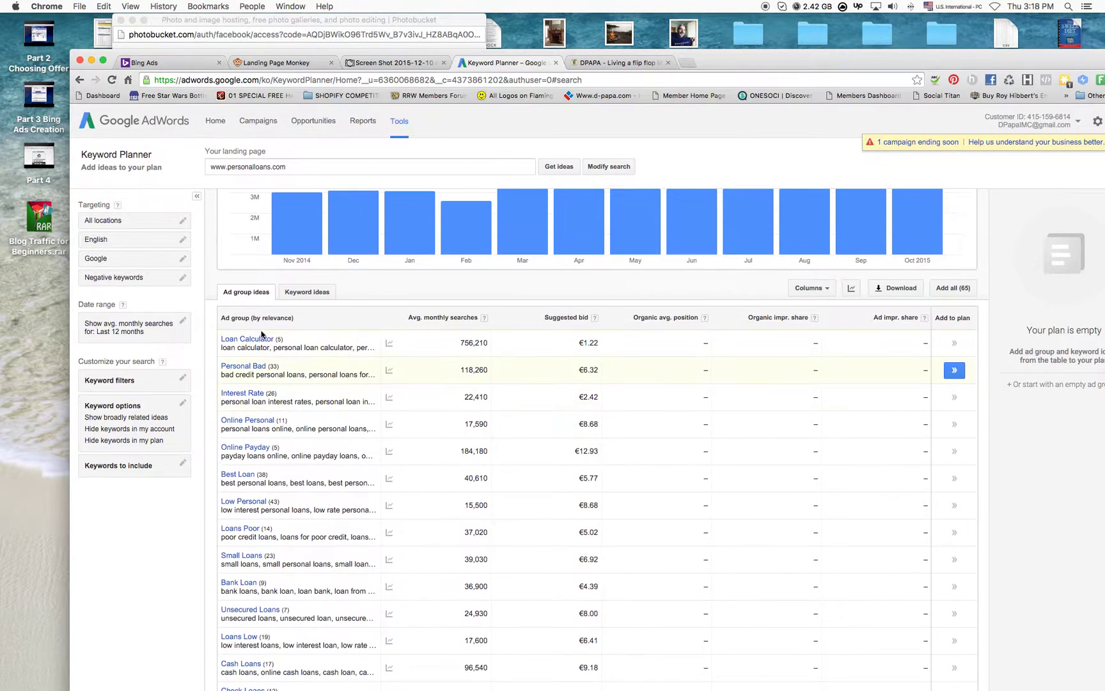
pyautogui.scroll(-3, 285, 365)
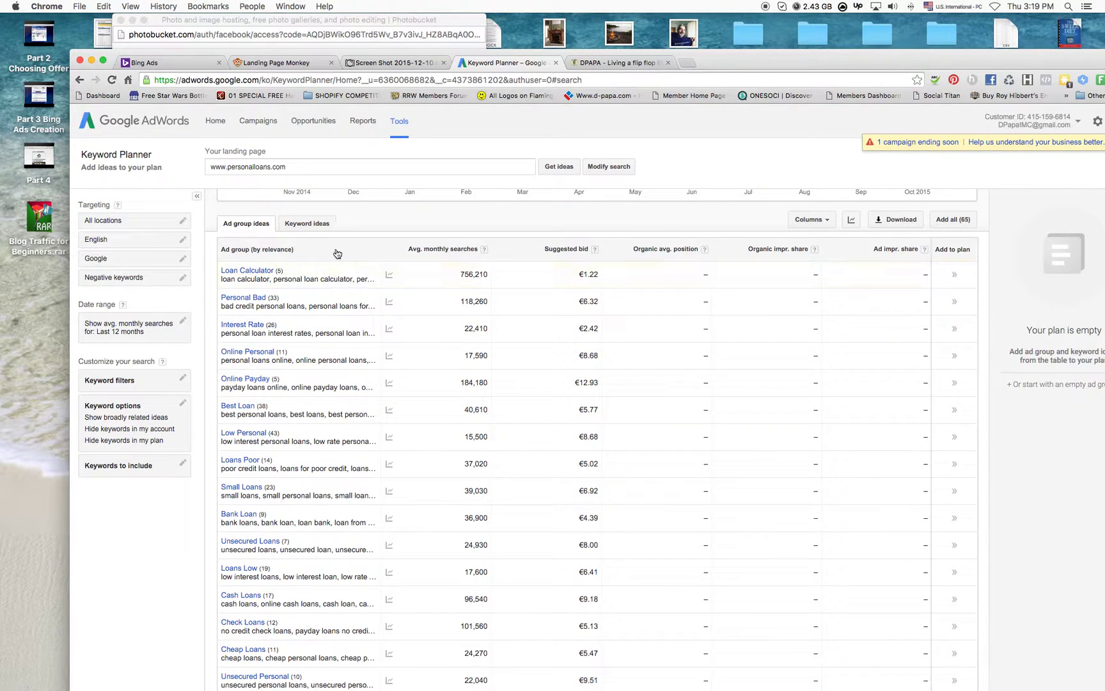
pyautogui.click(307, 223)
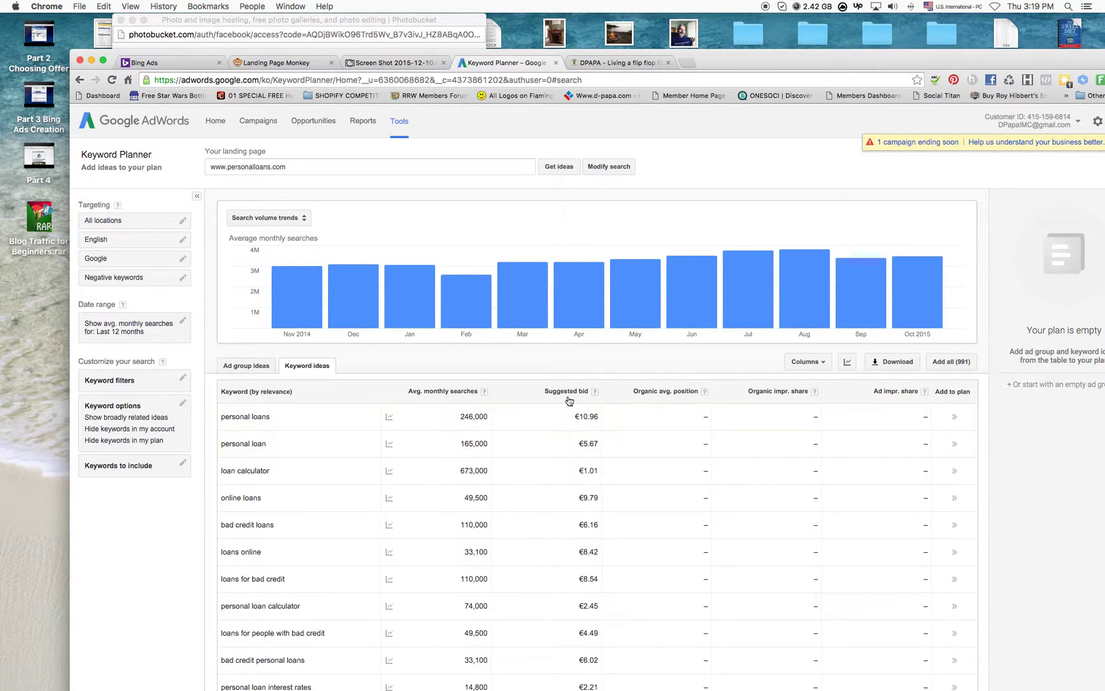
pyautogui.scroll(-2, 590, 414)
pyautogui.scroll(-3, 589, 415)
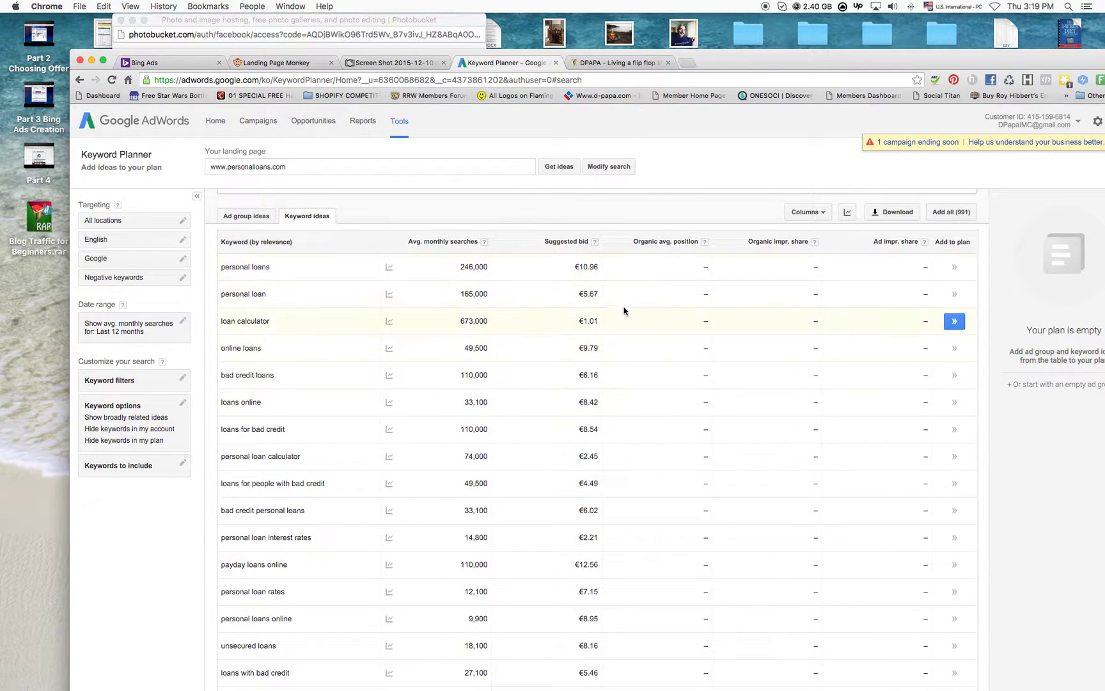
pyautogui.scroll(-1, 493, 397)
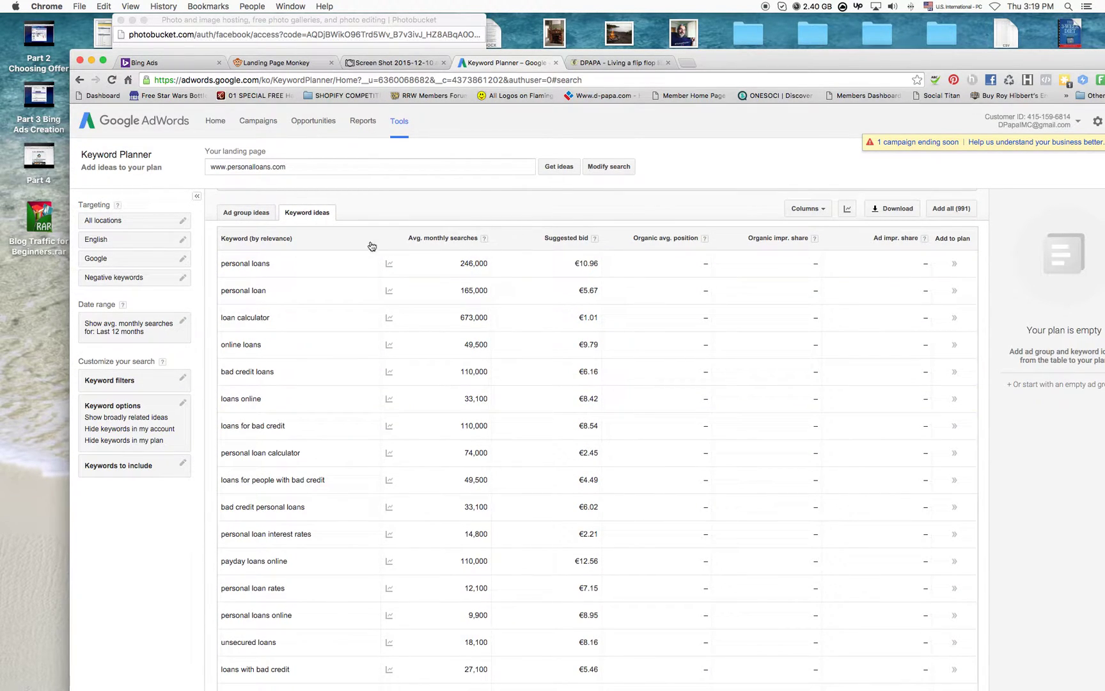
# - Add all 991 keyword ideas to the Personal Loans plan and copy its keyword list
pyautogui.click(949, 211)
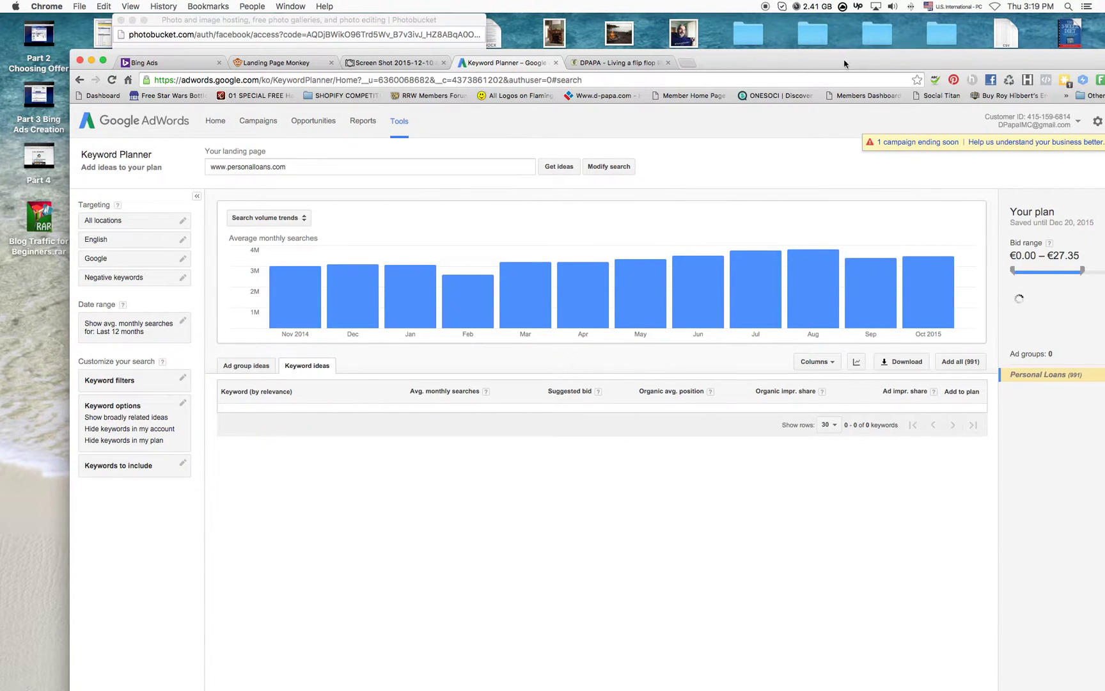
pyautogui.moveTo(839, 67); pyautogui.dragTo(773, 33)
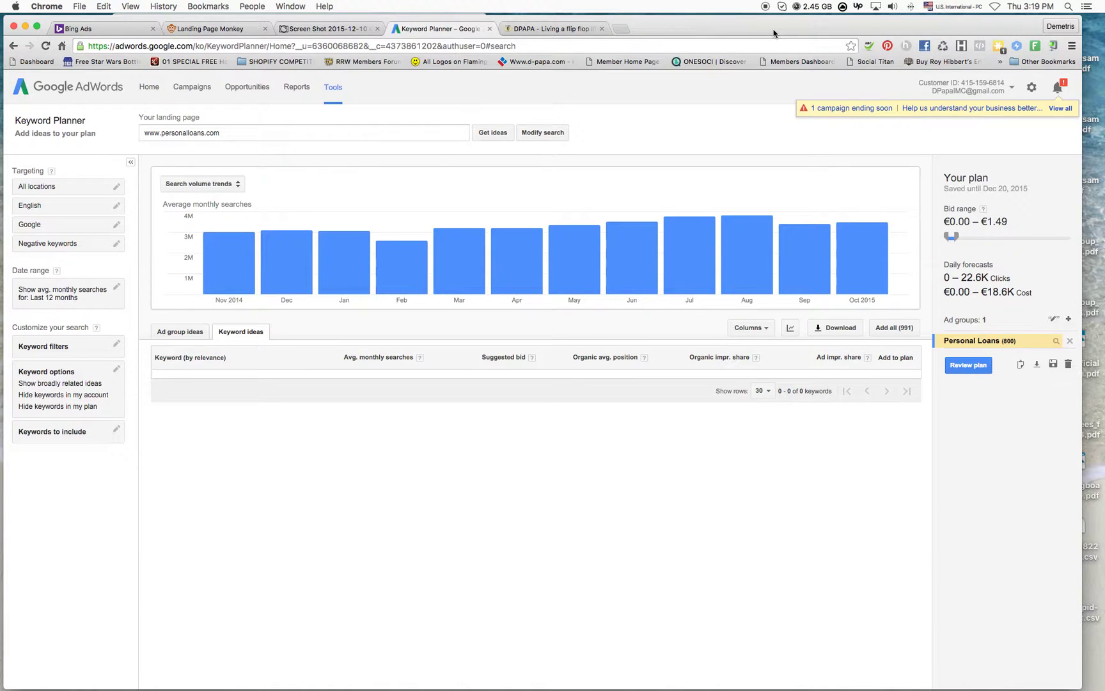
pyautogui.click(1022, 366)
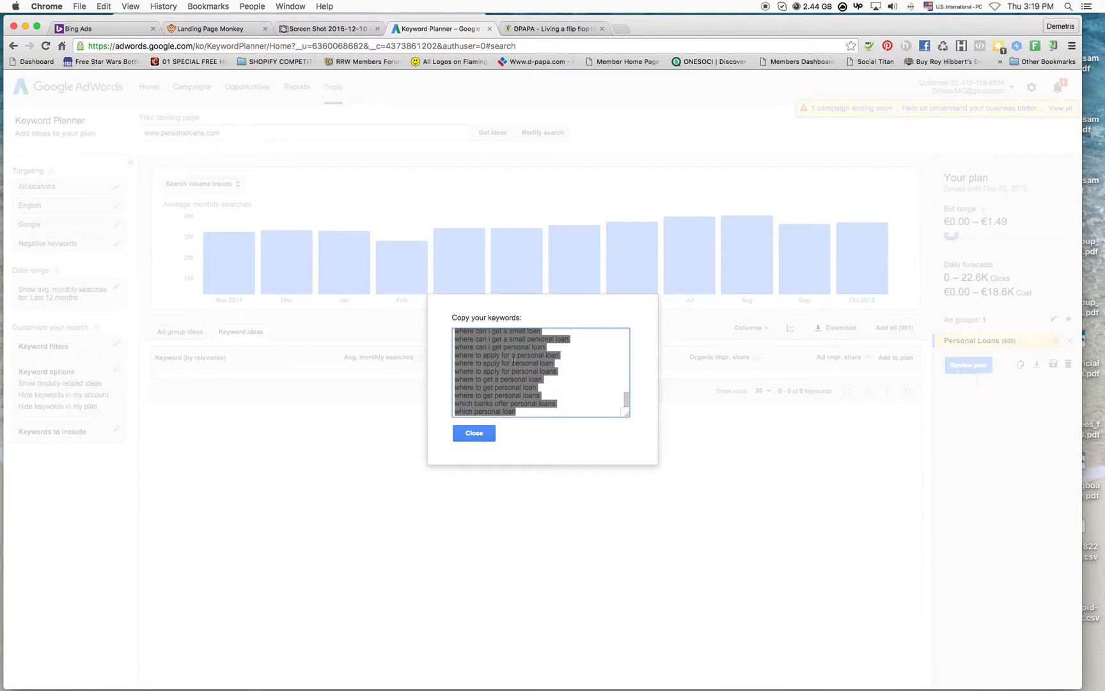
pyautogui.rightClick(490, 349)
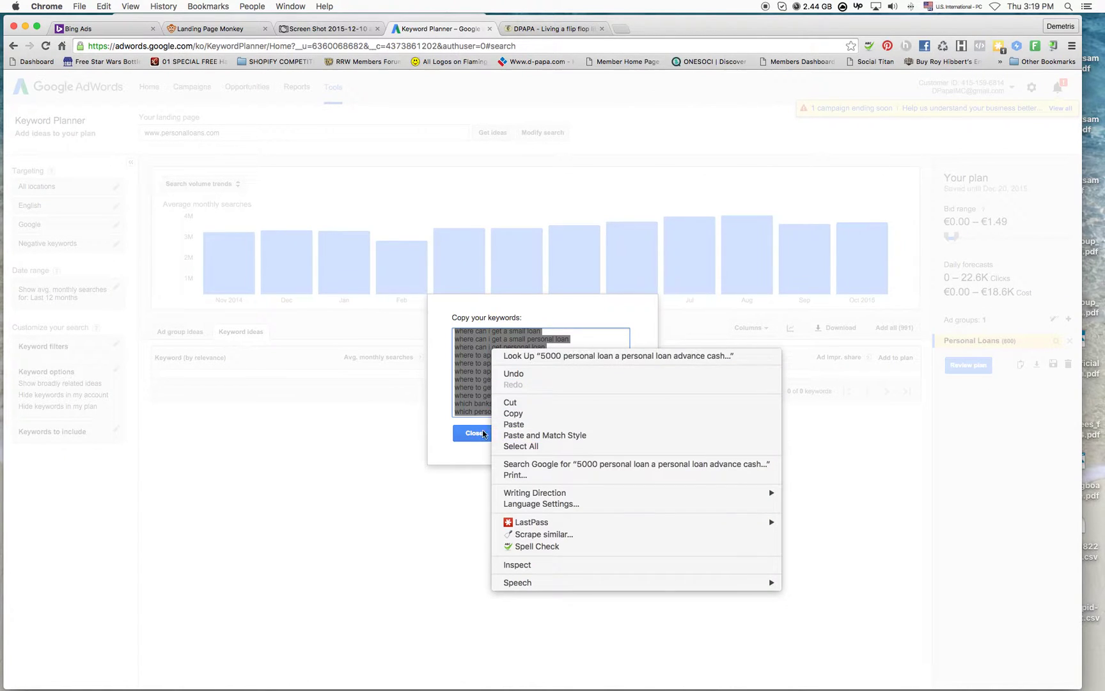
pyautogui.click(522, 413)
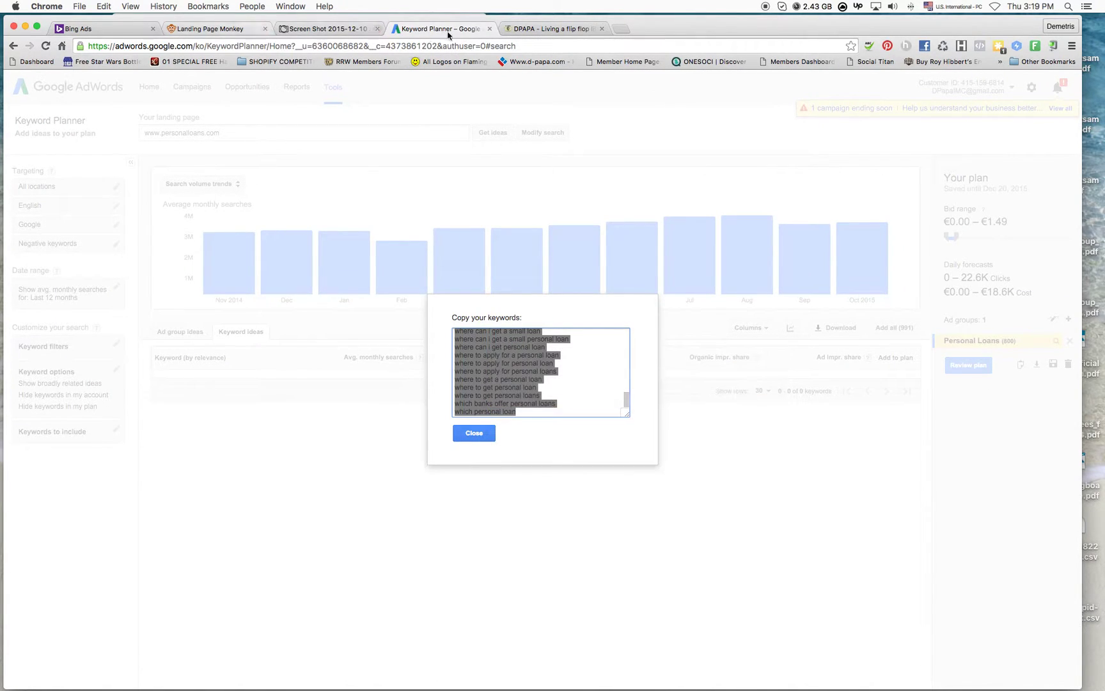
pyautogui.click(104, 28)
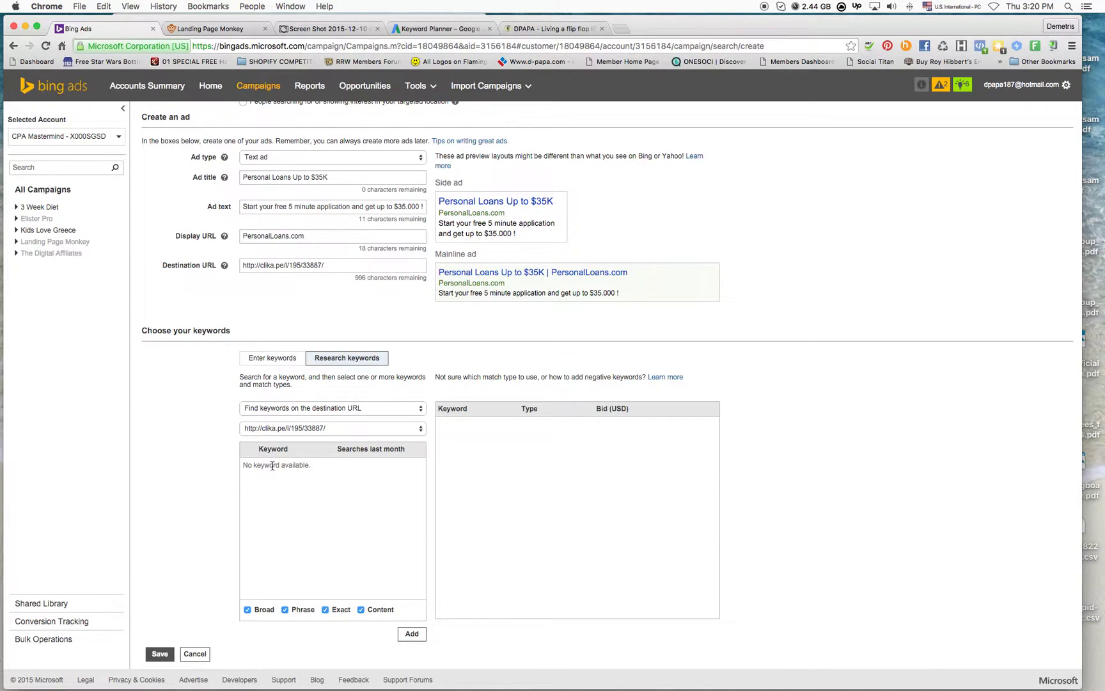
# - Paste the copied personal-loan keyword list under Enter keywords and add them to the ad
pyautogui.click(346, 428)
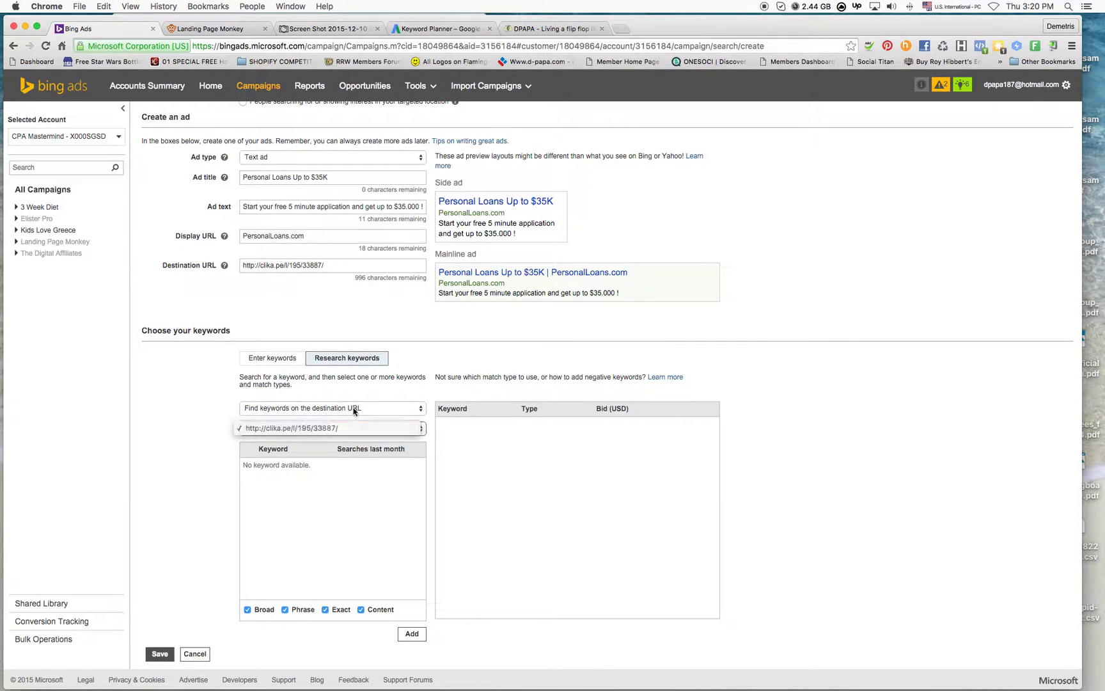
pyautogui.click(354, 411)
pyautogui.click(355, 411)
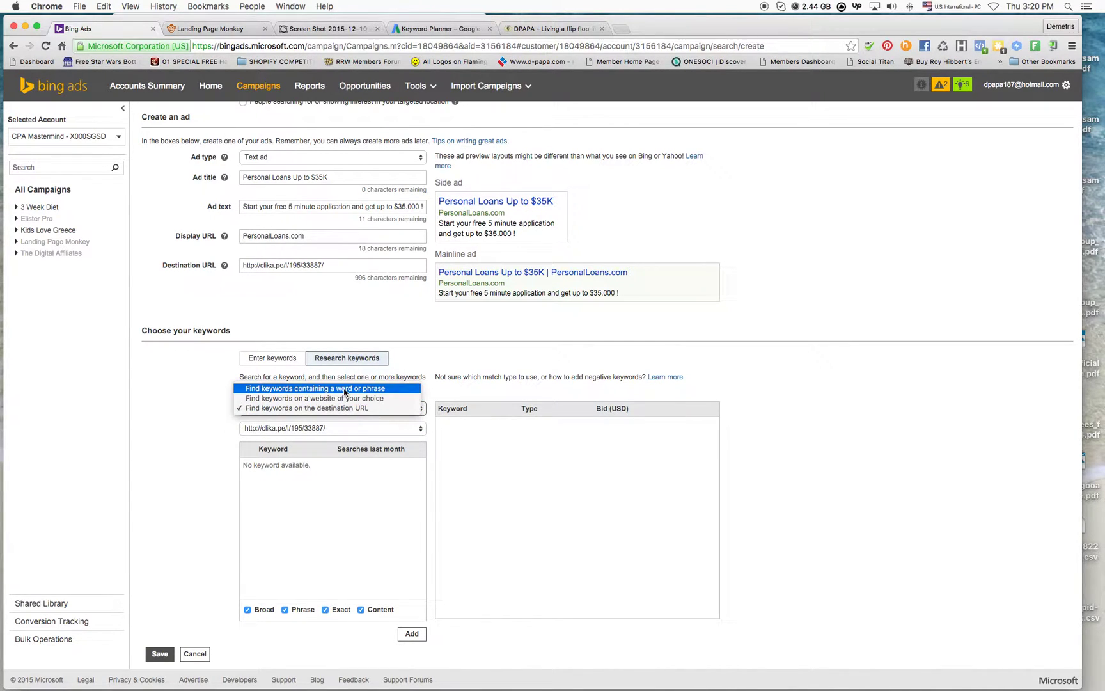
pyautogui.click(283, 360)
pyautogui.click(283, 363)
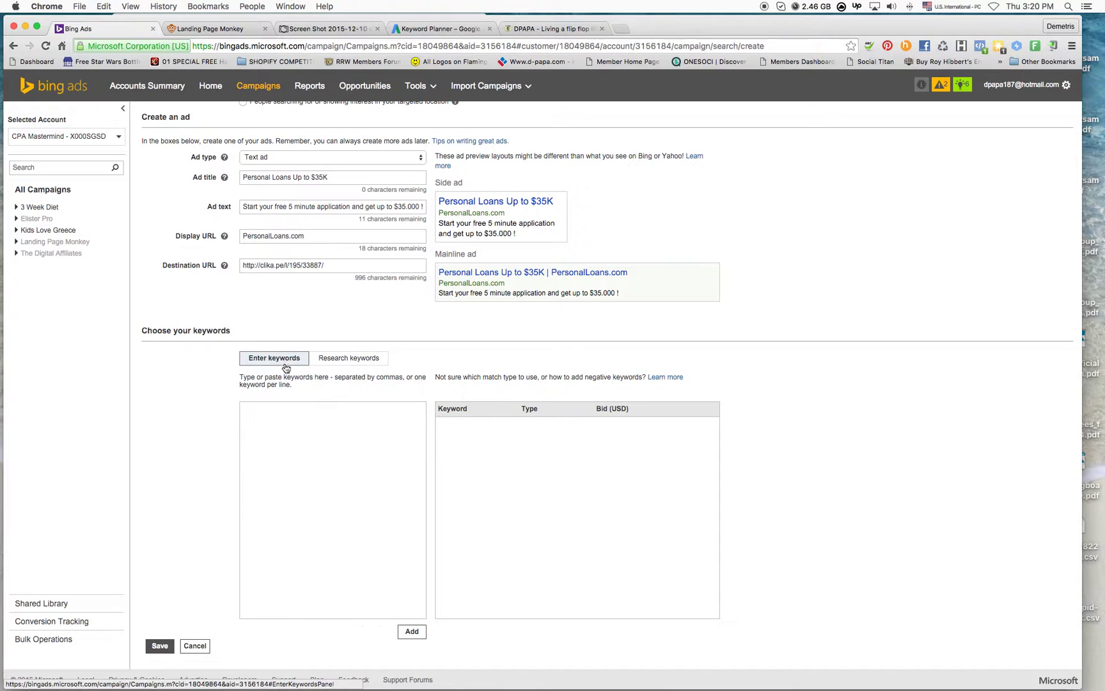
pyautogui.click(320, 420)
pyautogui.press('super+v')
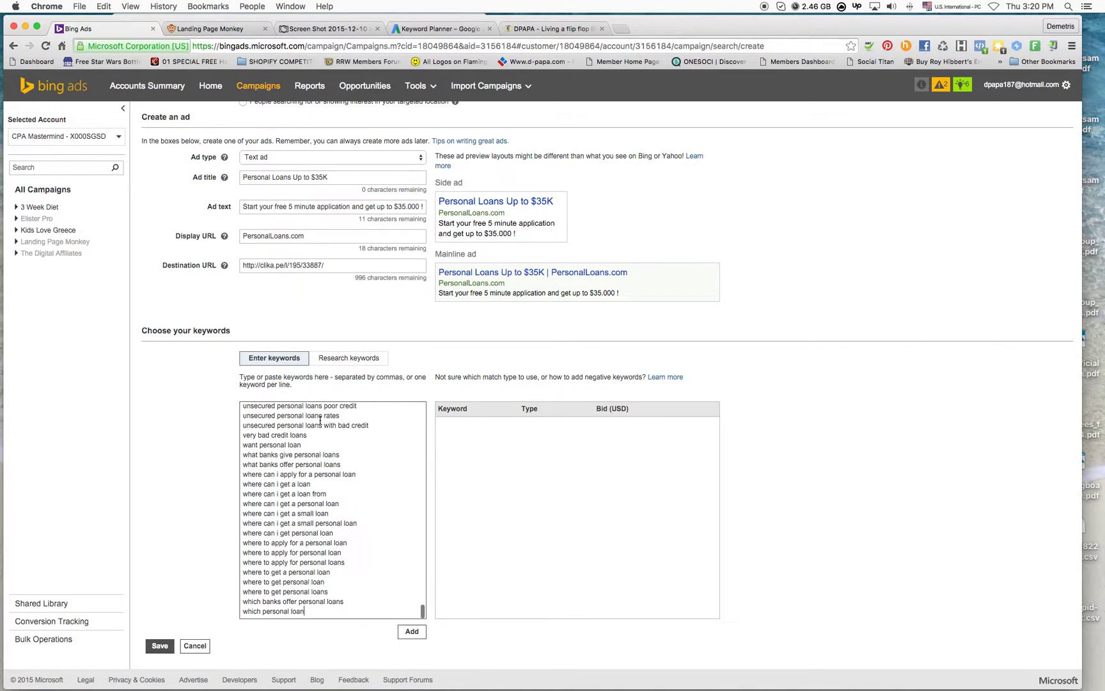
pyautogui.click(408, 636)
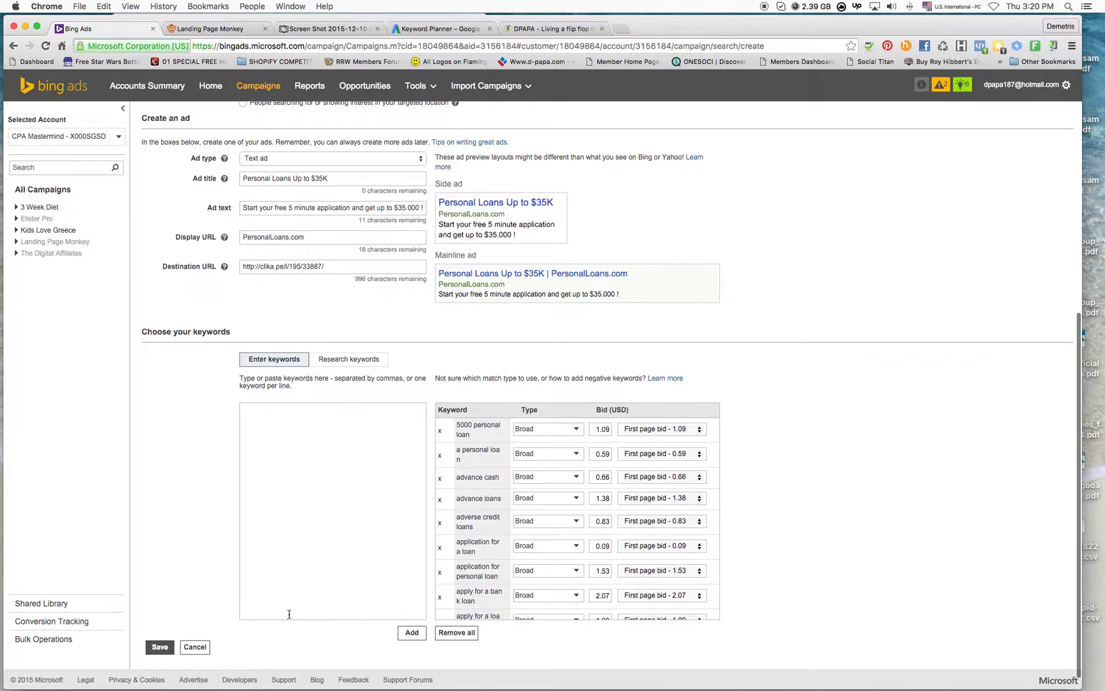
# - Lower the search network bid from 0.30 to 0.05 and save the Personal Loans campaign
pyautogui.click(159, 647)
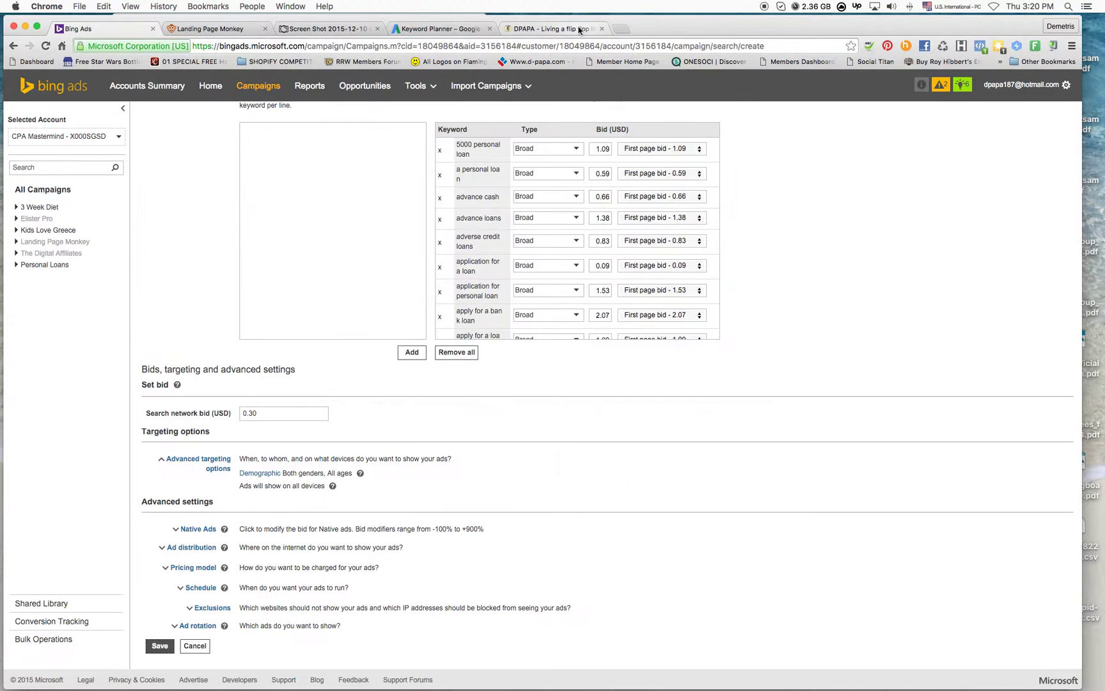
pyautogui.scroll(5, 344, 508)
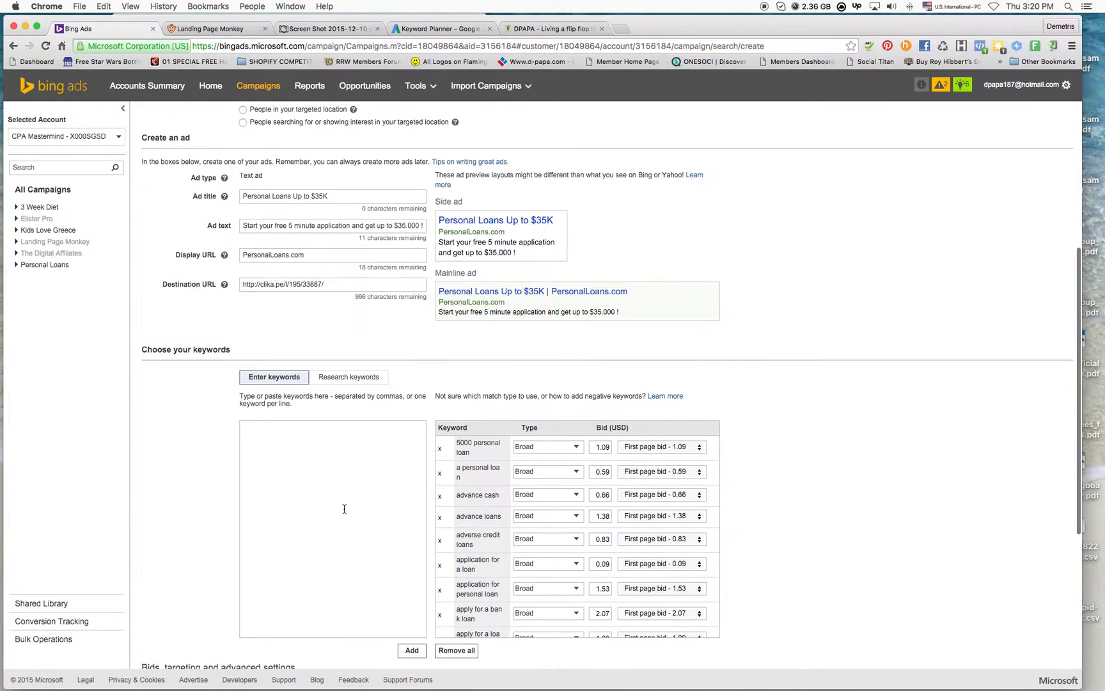
pyautogui.scroll(-5, 344, 509)
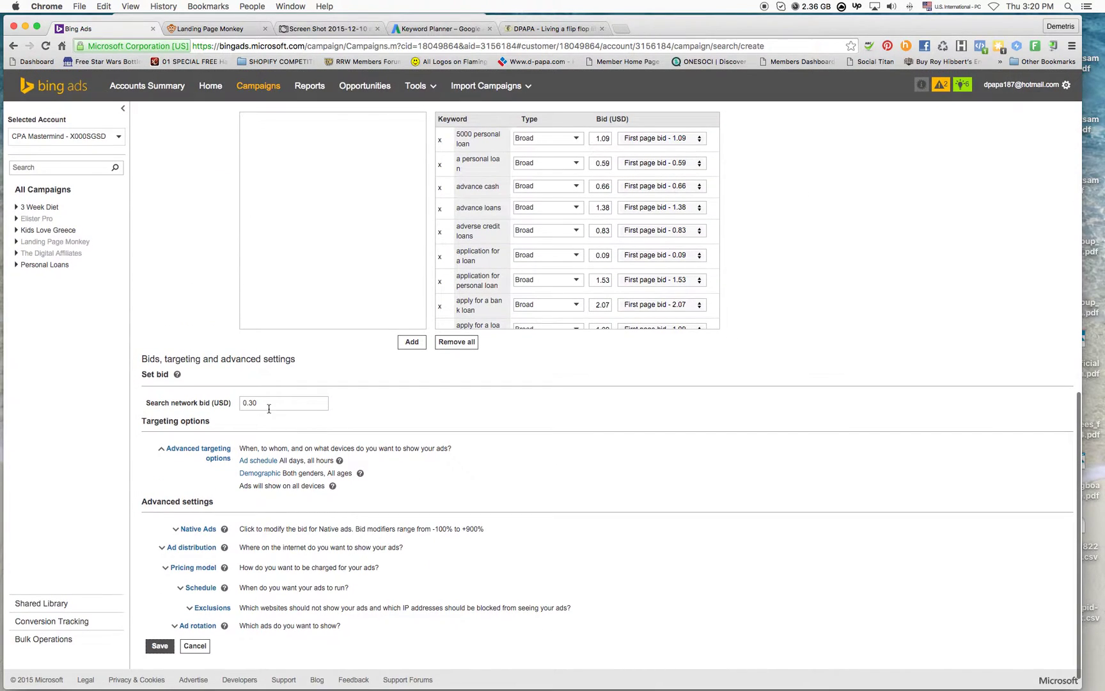
pyautogui.doubleClick(271, 403)
pyautogui.write('0.')
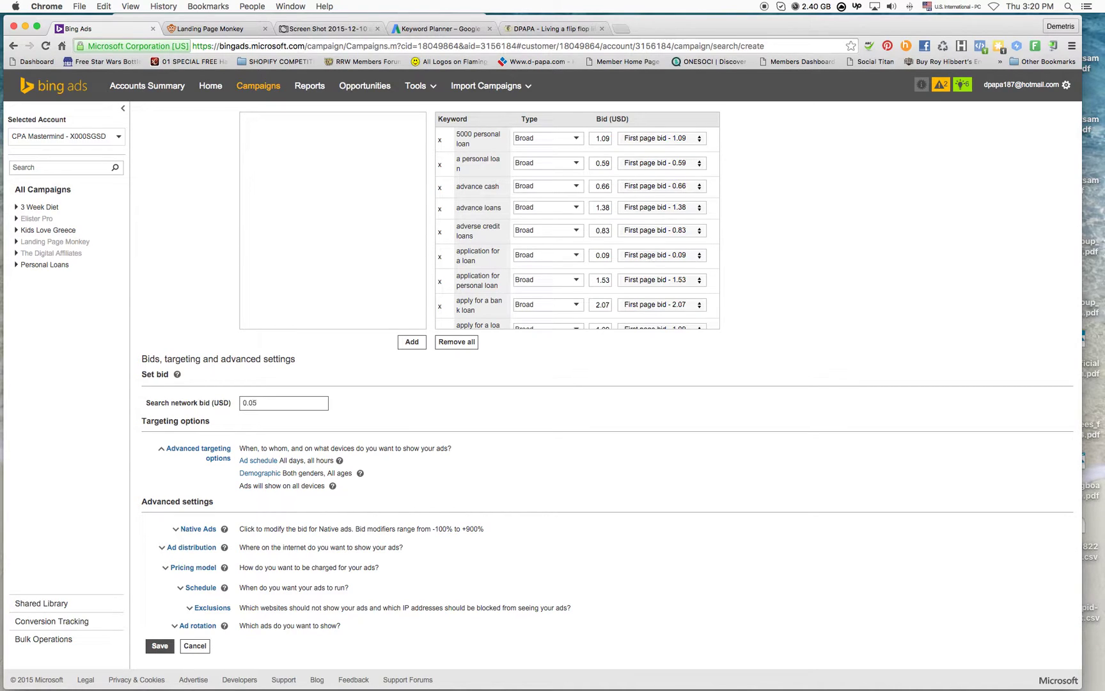
pyautogui.click(164, 647)
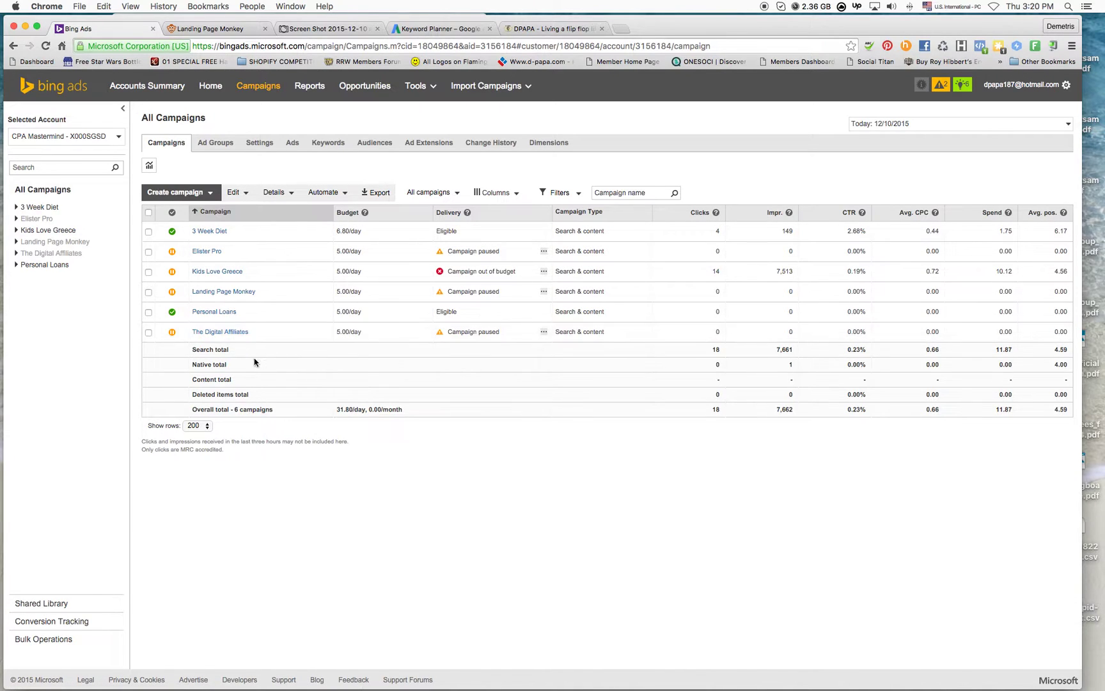
# - Go to the dpapa WordPress dashboard and start a new link under Pretty Link > Add New Link
pyautogui.click(216, 312)
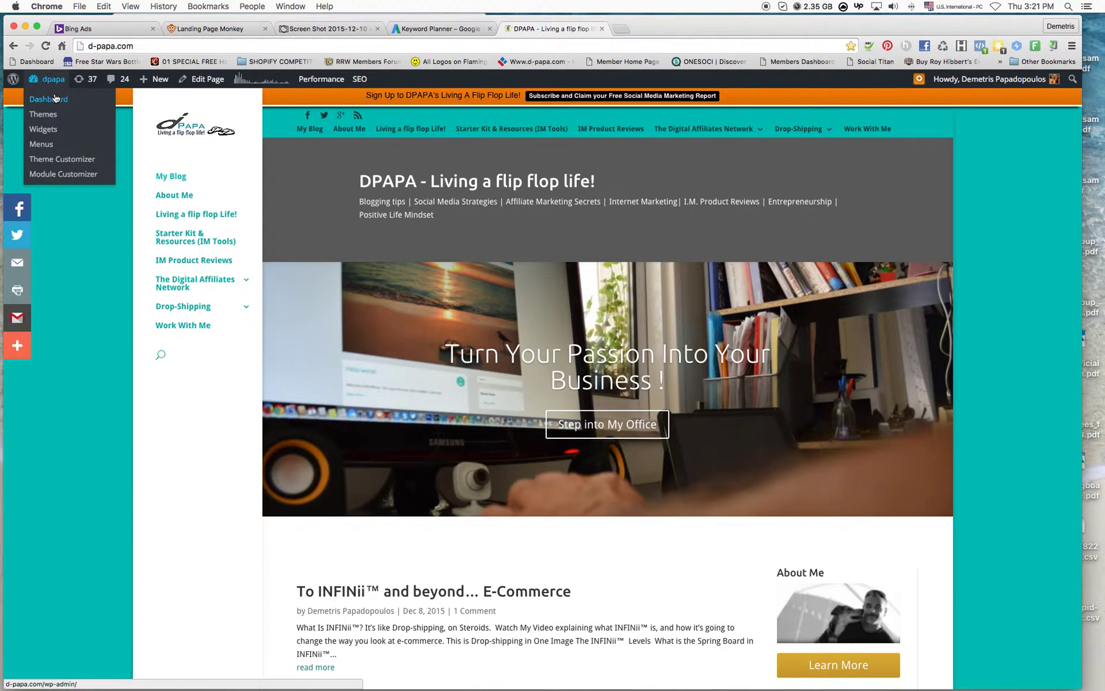
pyautogui.click(56, 98)
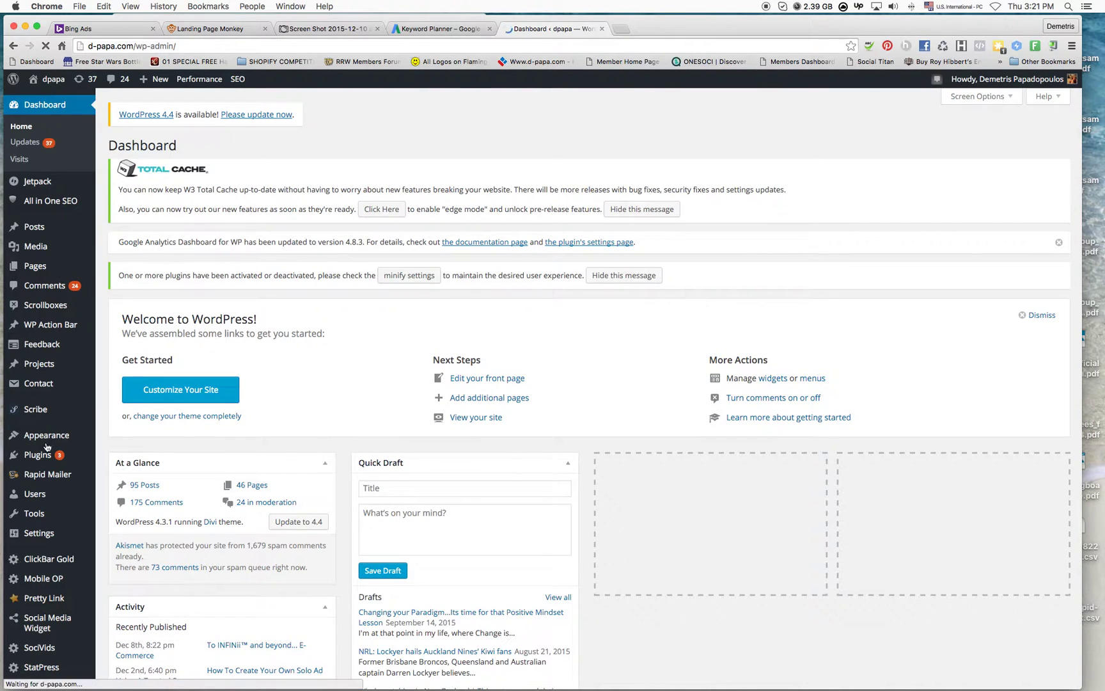
pyautogui.moveTo(48, 598)
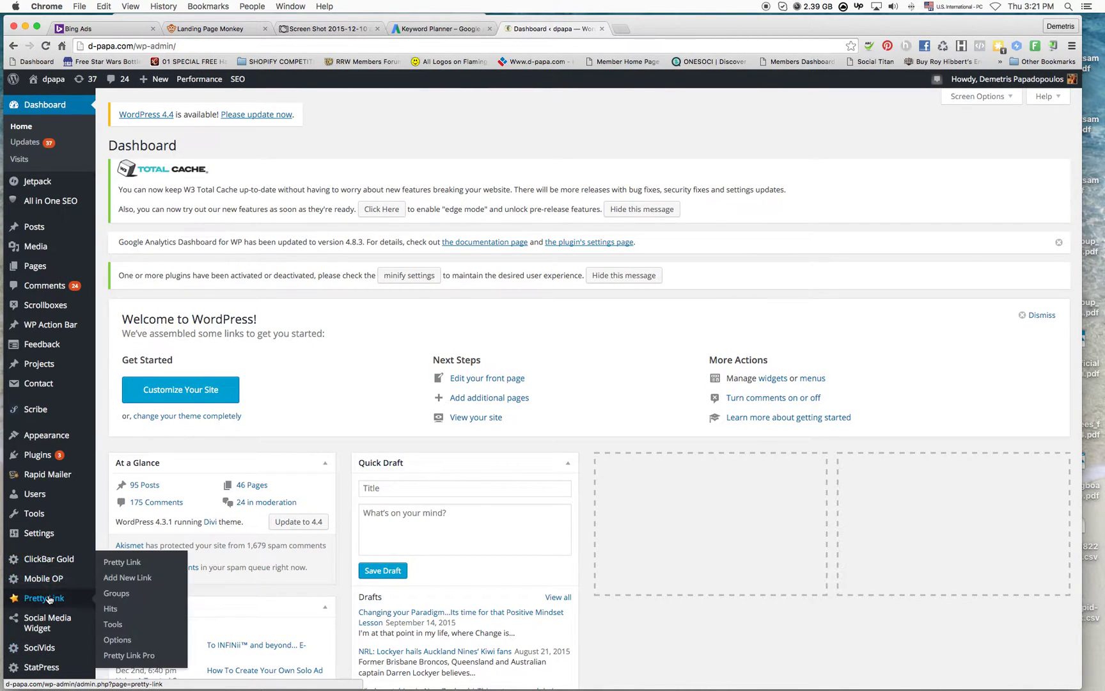
pyautogui.click(130, 579)
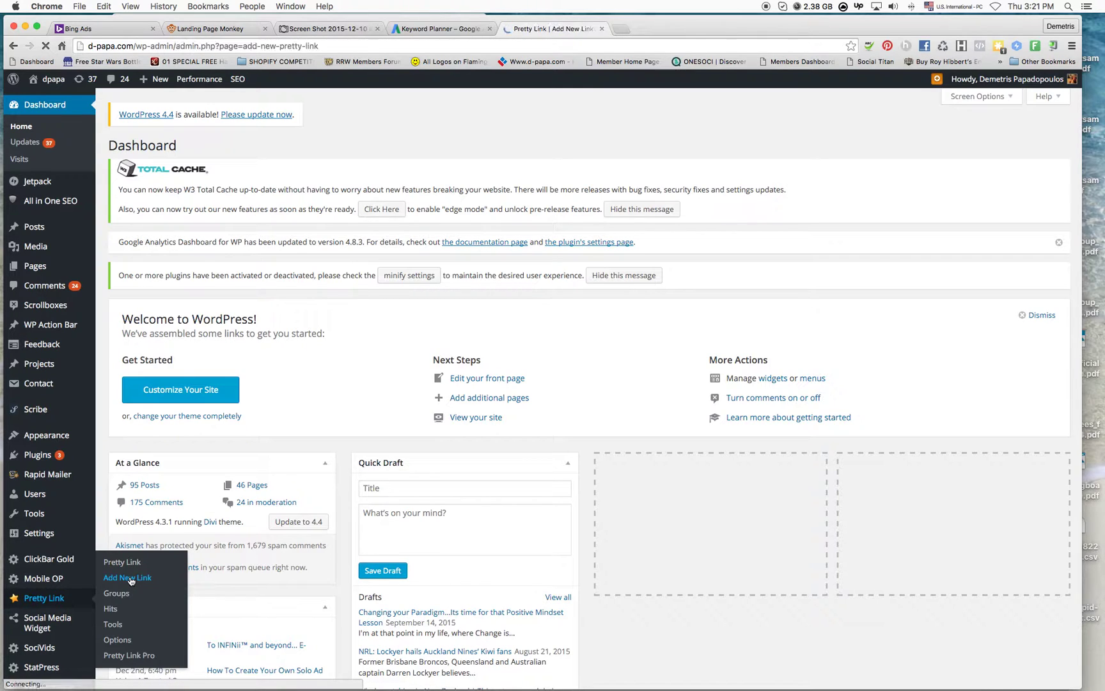
# - Copy the hosted page URL from the Personal Loans landing page's Code dialog
pyautogui.click(193, 30)
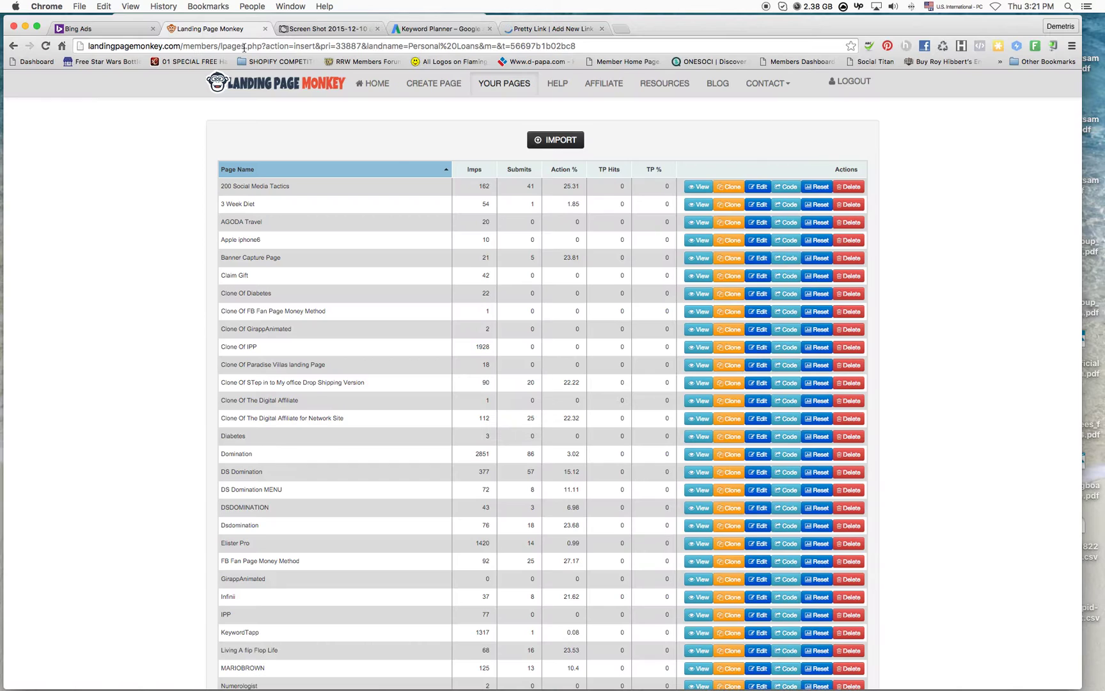
pyautogui.scroll(-1, 286, 271)
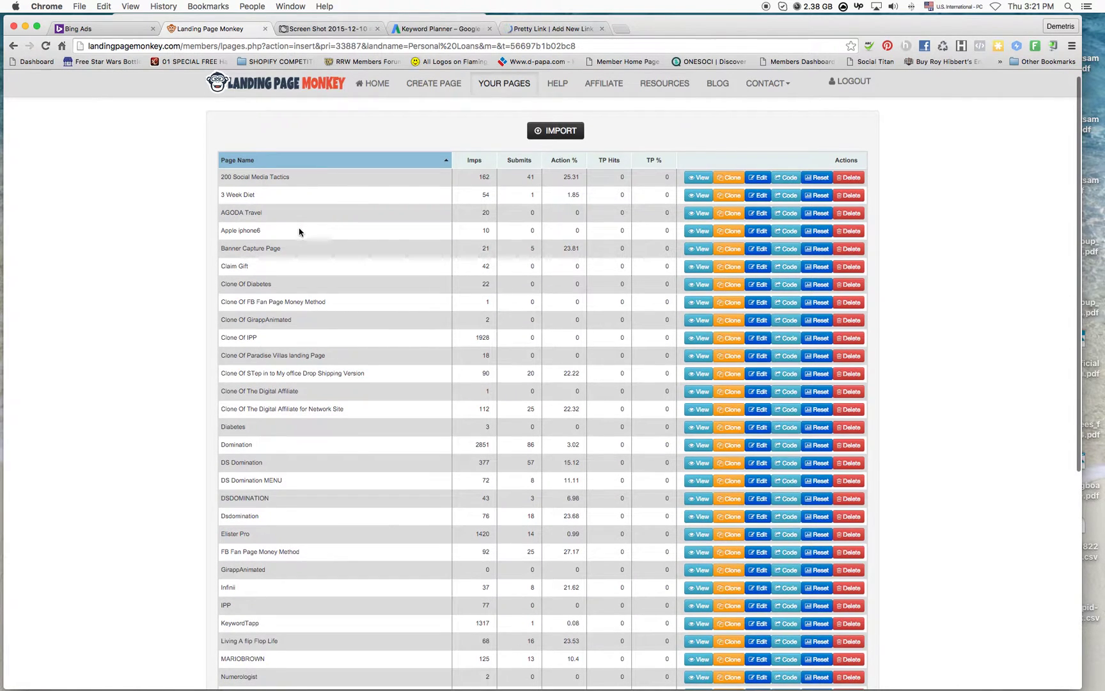
pyautogui.scroll(-5, 299, 232)
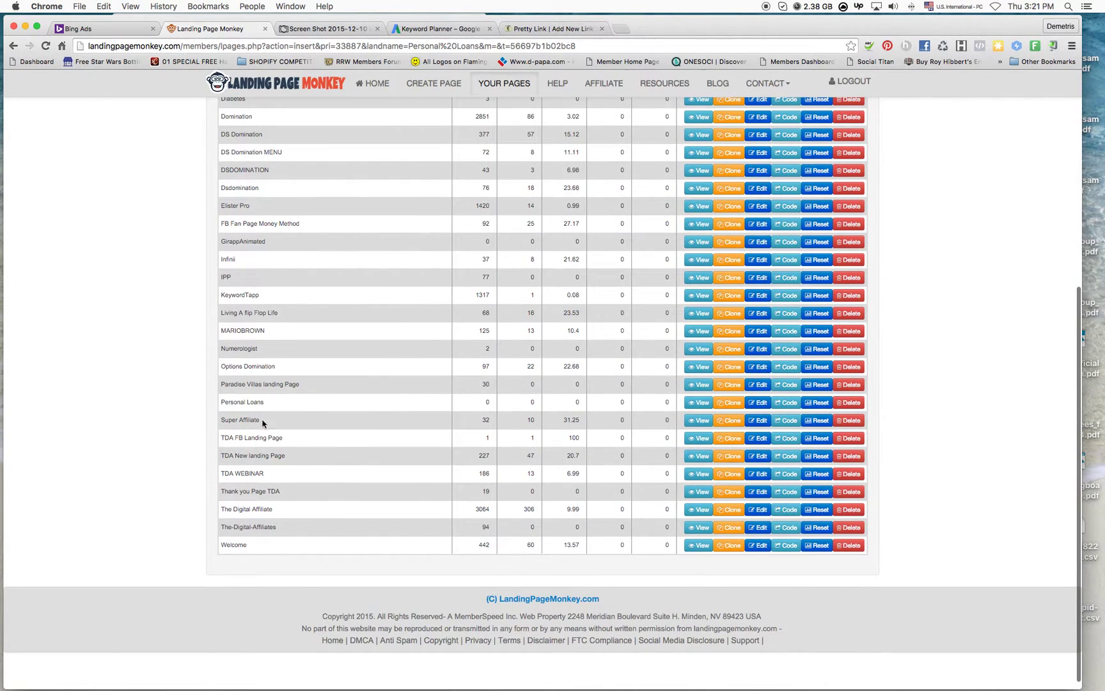
pyautogui.scroll(1, 264, 305)
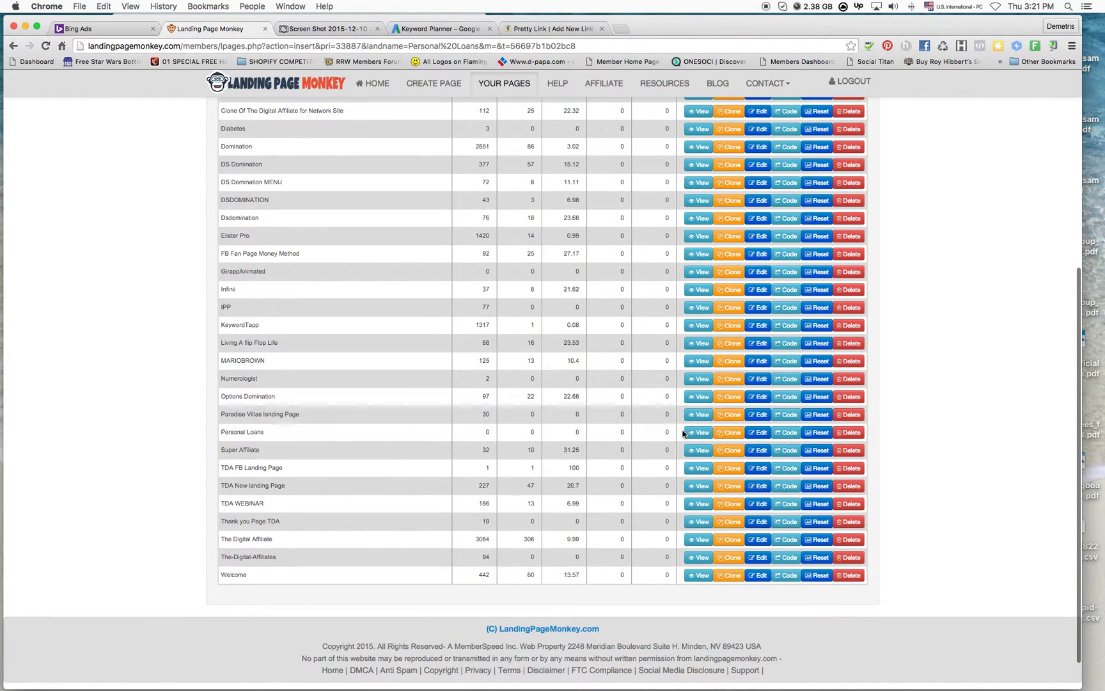
pyautogui.click(794, 435)
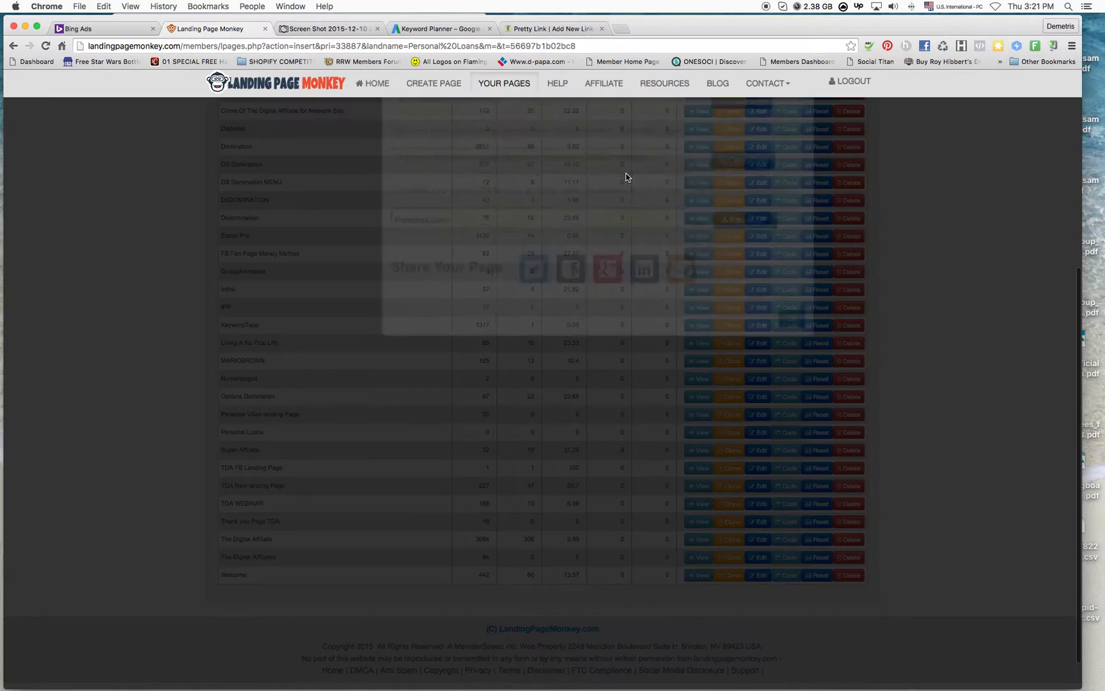
pyautogui.moveTo(505, 274); pyautogui.dragTo(396, 273)
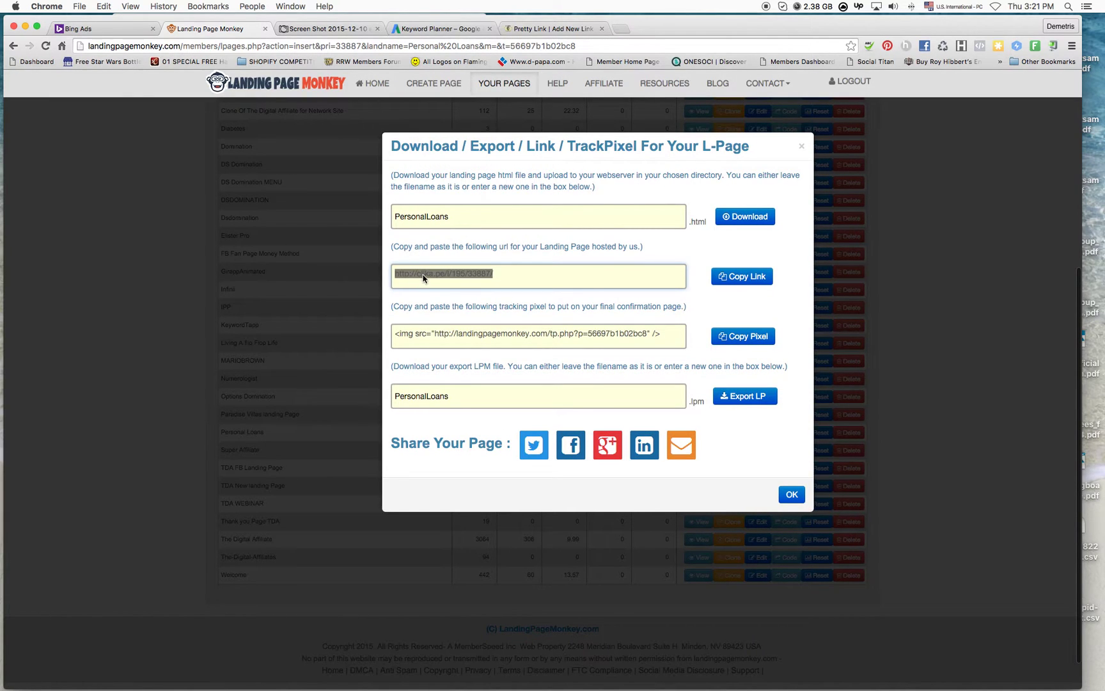
pyautogui.rightClick(425, 275)
pyautogui.click(457, 299)
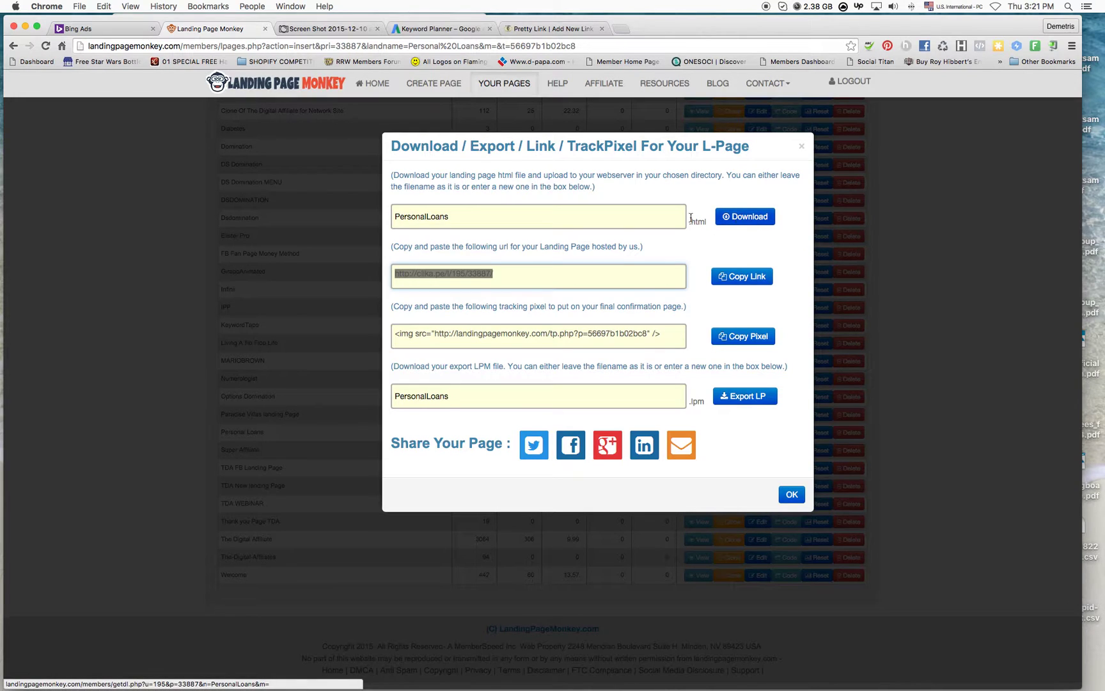
# - Create a Pretty Link with the clika.pe landing page as target and slug Personal-Loans
pyautogui.click(541, 29)
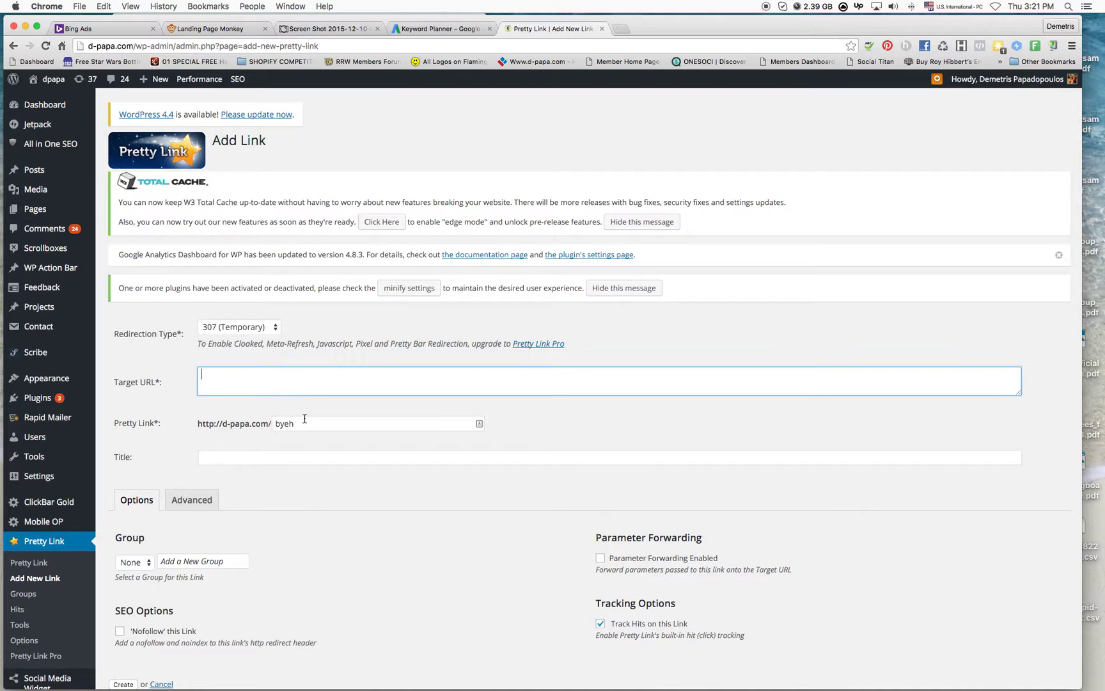
pyautogui.press('super+v')
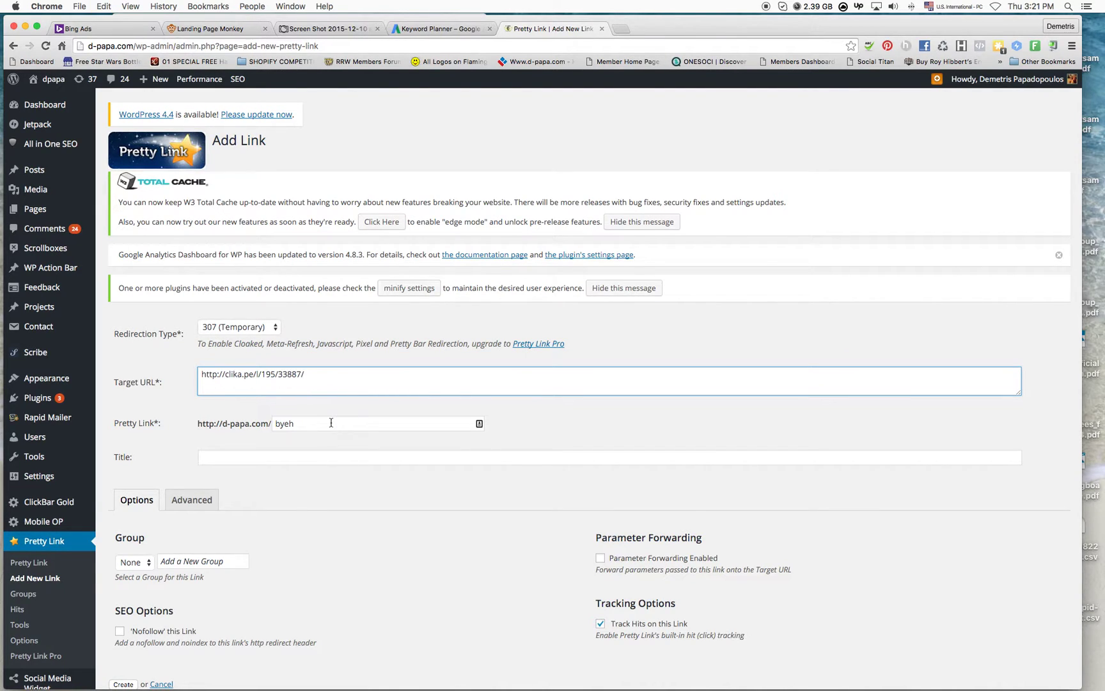
pyautogui.click(331, 424)
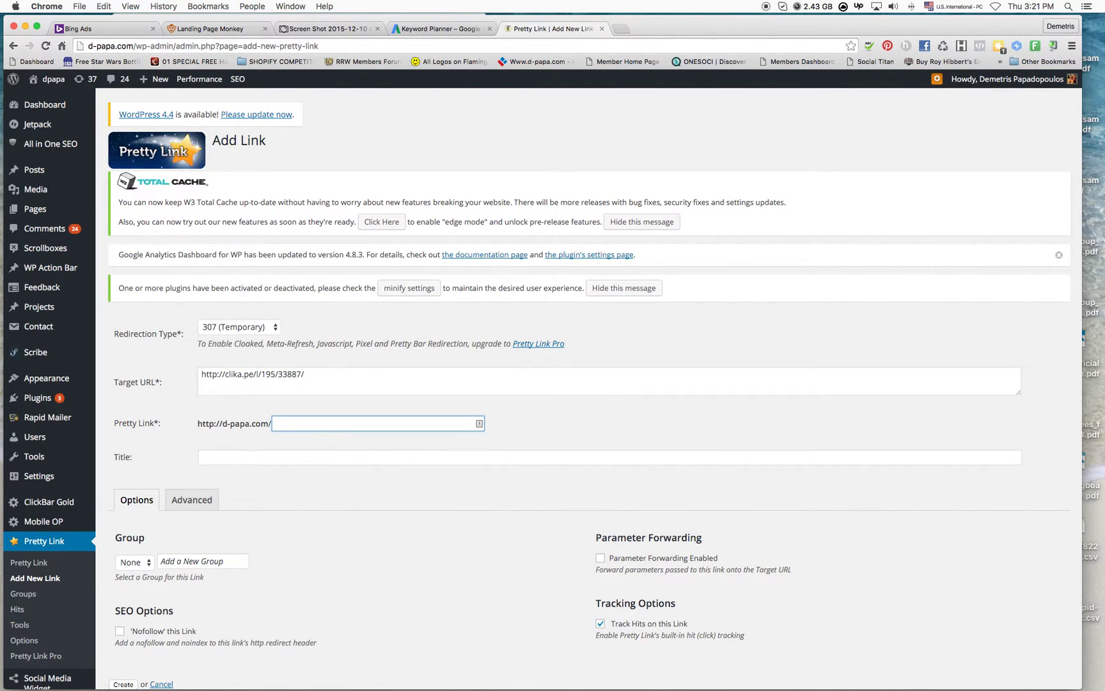
pyautogui.write('Personal-Loans')
pyautogui.scroll(-5, 328, 444)
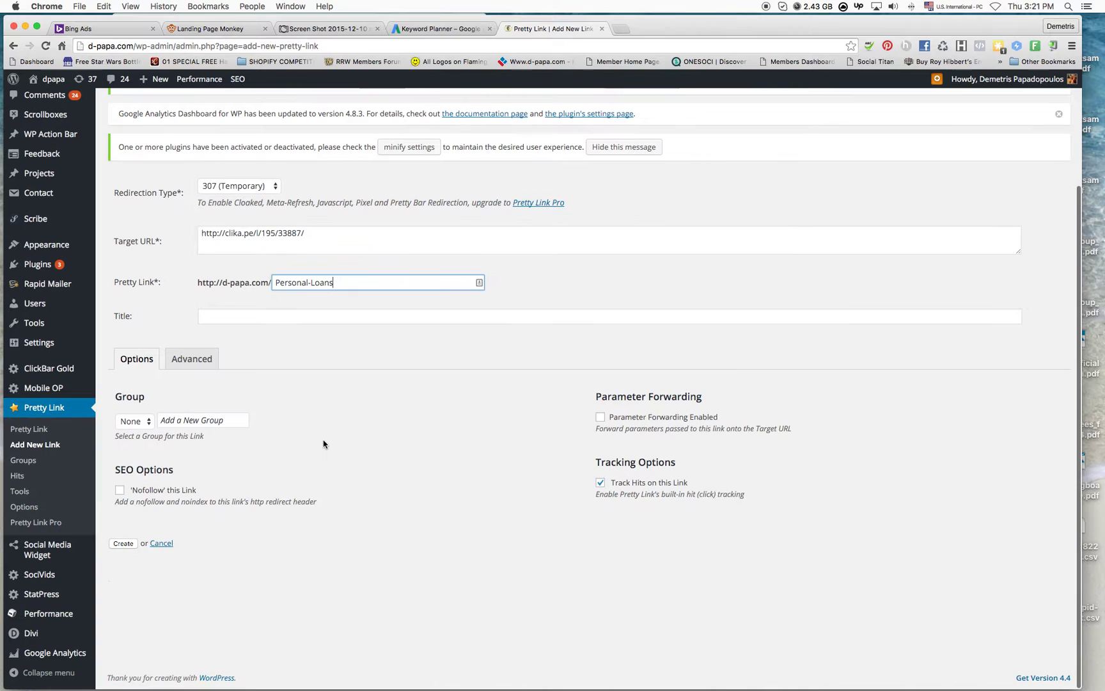
pyautogui.click(123, 544)
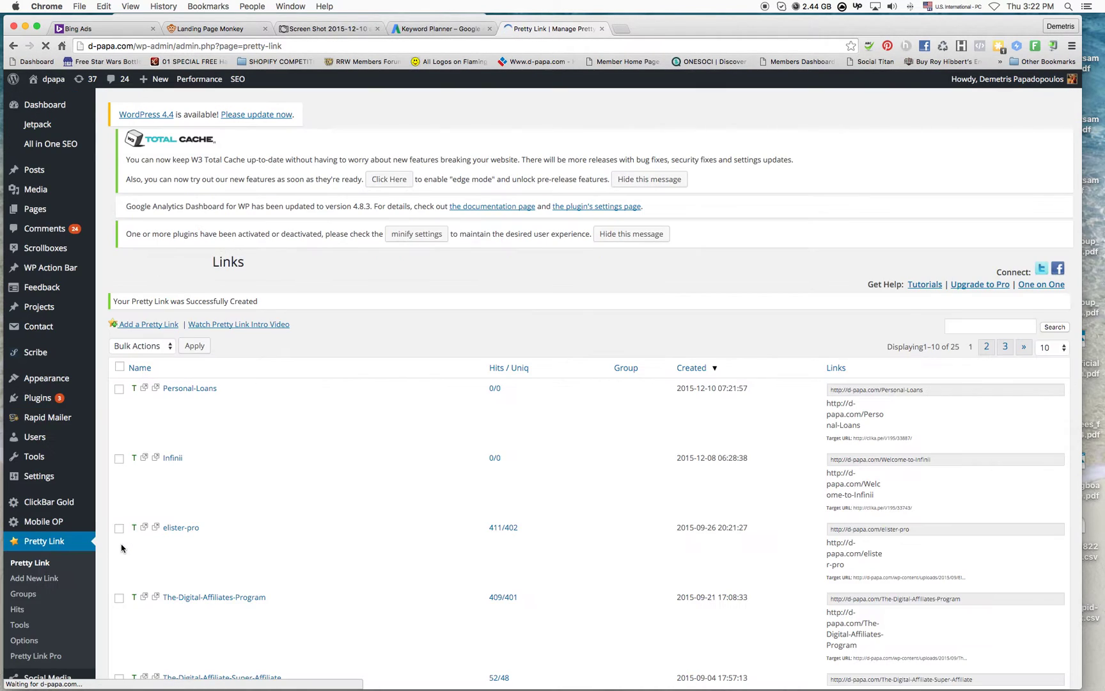
# - Copy the new d-papa.com/Personal-Loans short link
pyautogui.click(889, 407)
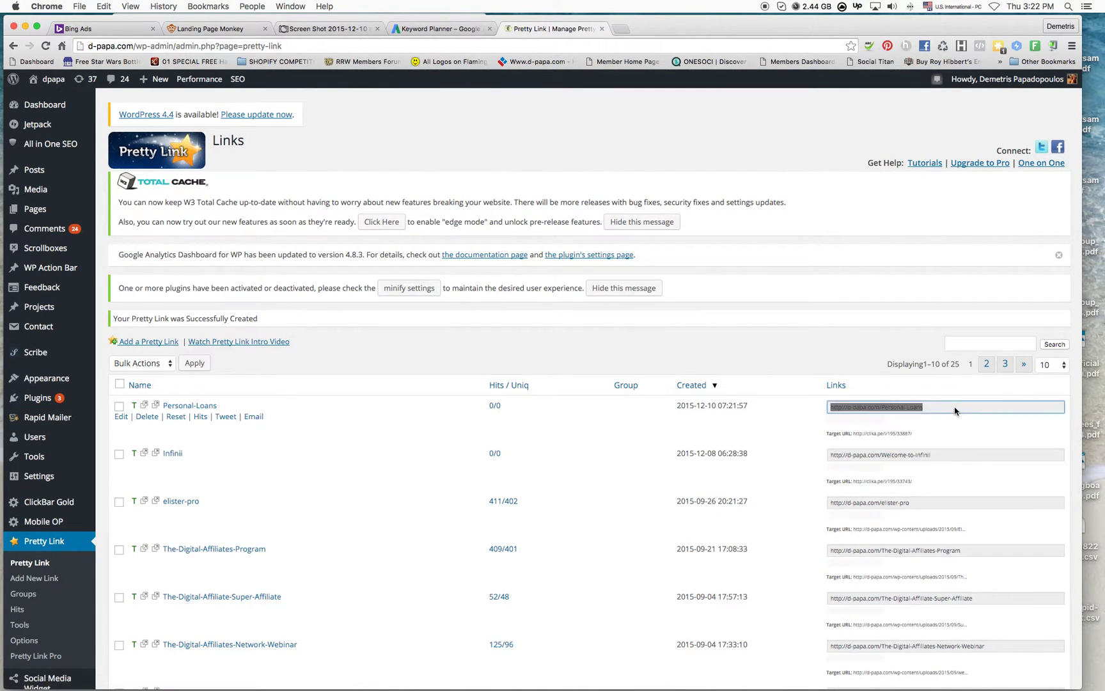
pyautogui.rightClick(902, 408)
pyautogui.click(927, 435)
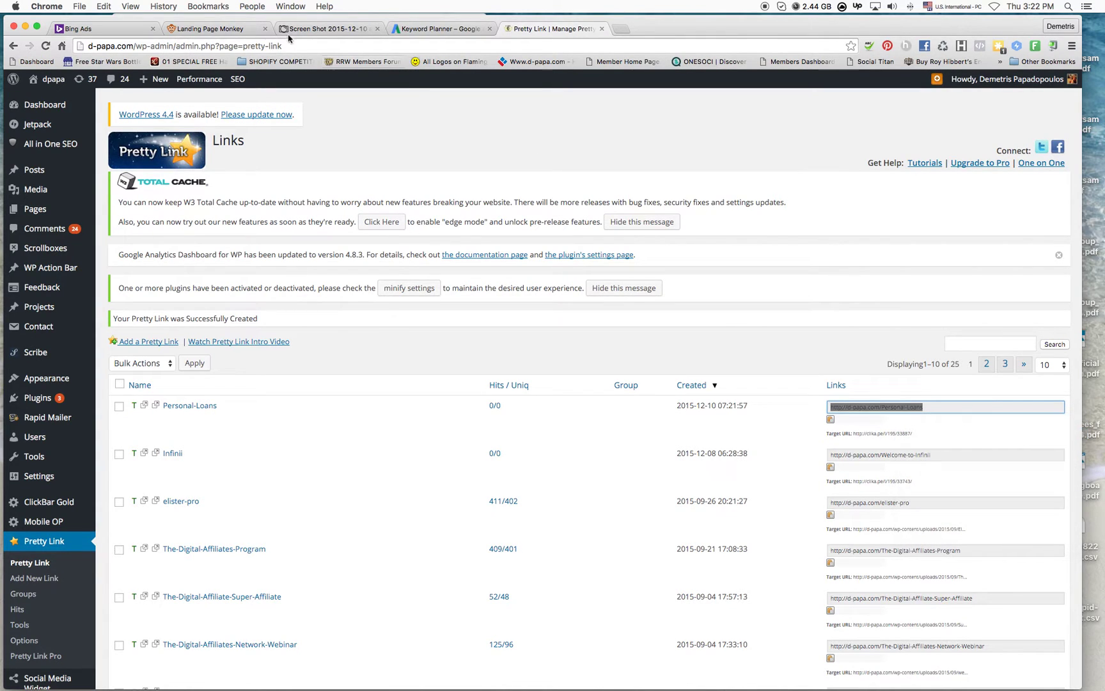
pyautogui.click(229, 29)
# - Show the Personal Loans campaign's Ads tab and open the ad's current landing page for reference
pyautogui.click(96, 28)
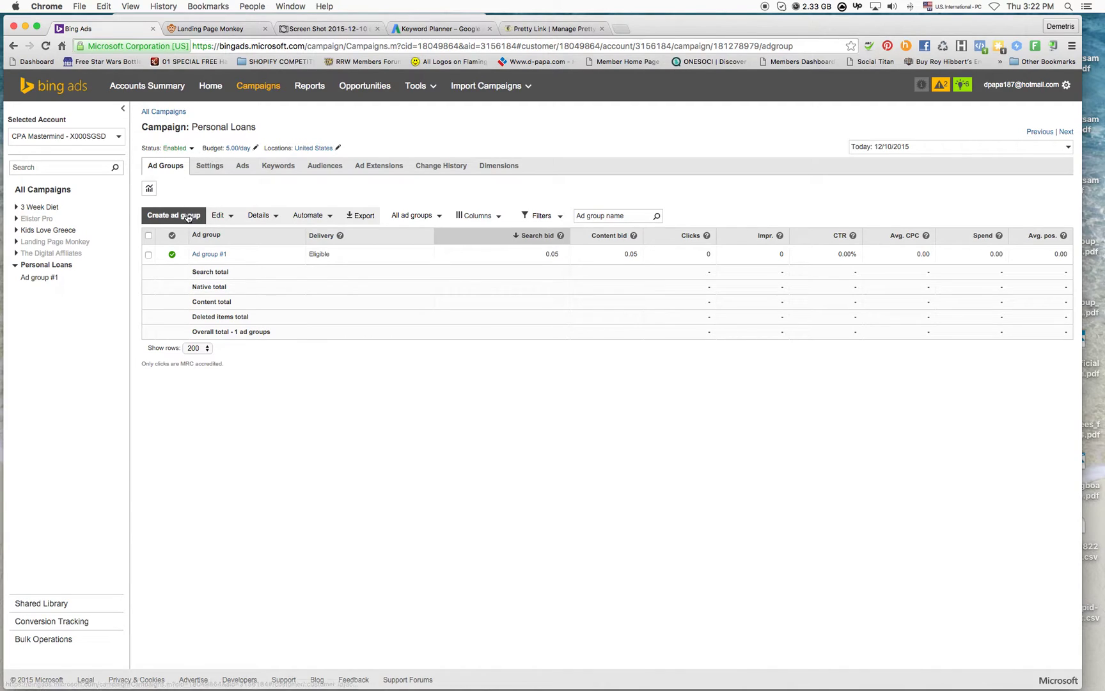
pyautogui.click(240, 166)
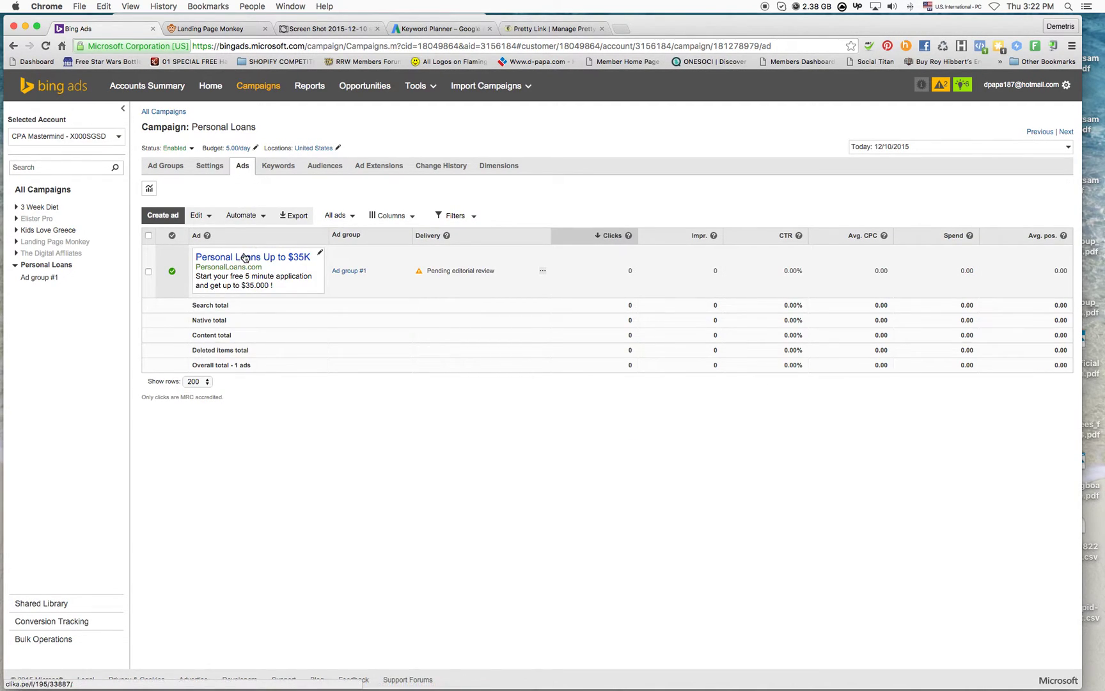
pyautogui.click(244, 257)
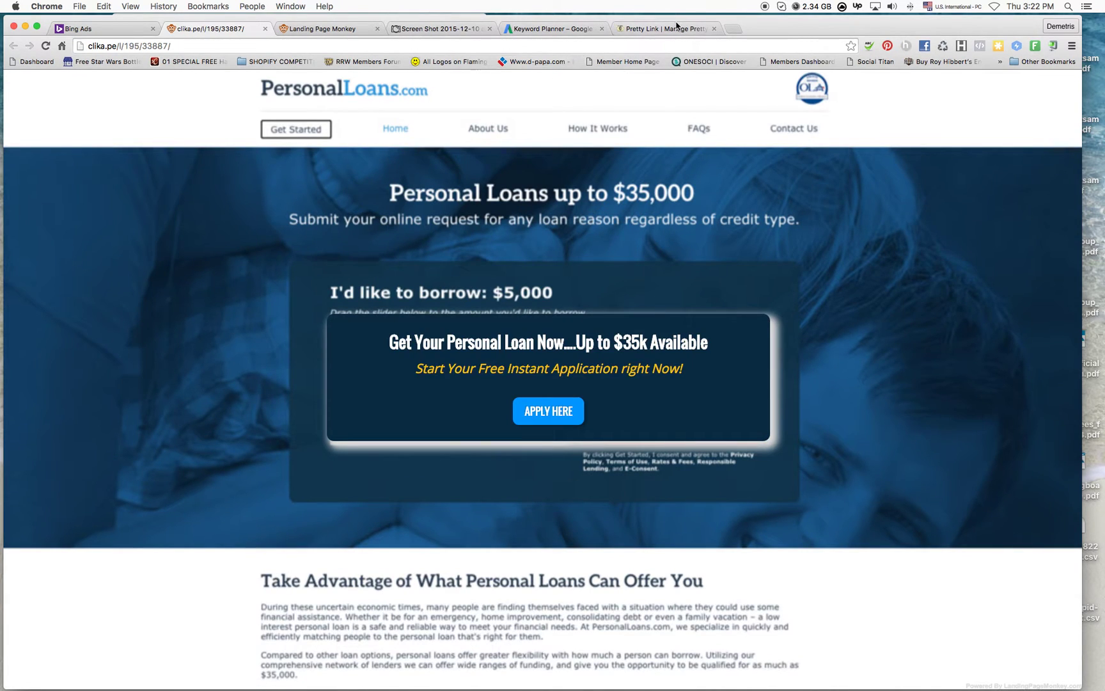
pyautogui.click(677, 26)
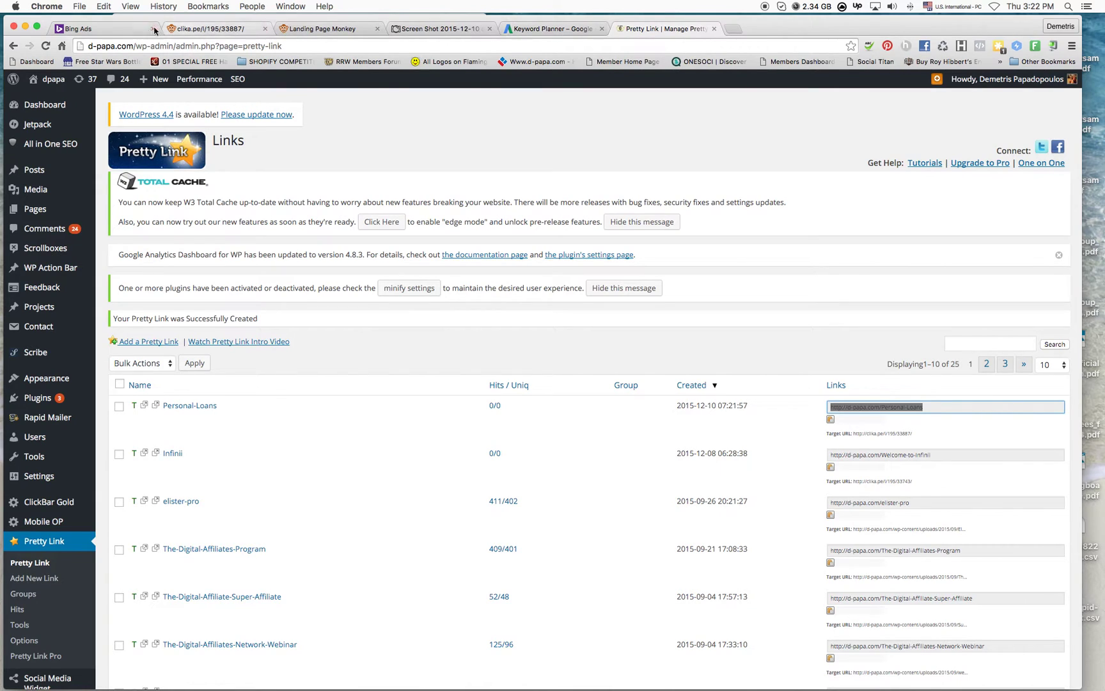
pyautogui.click(102, 29)
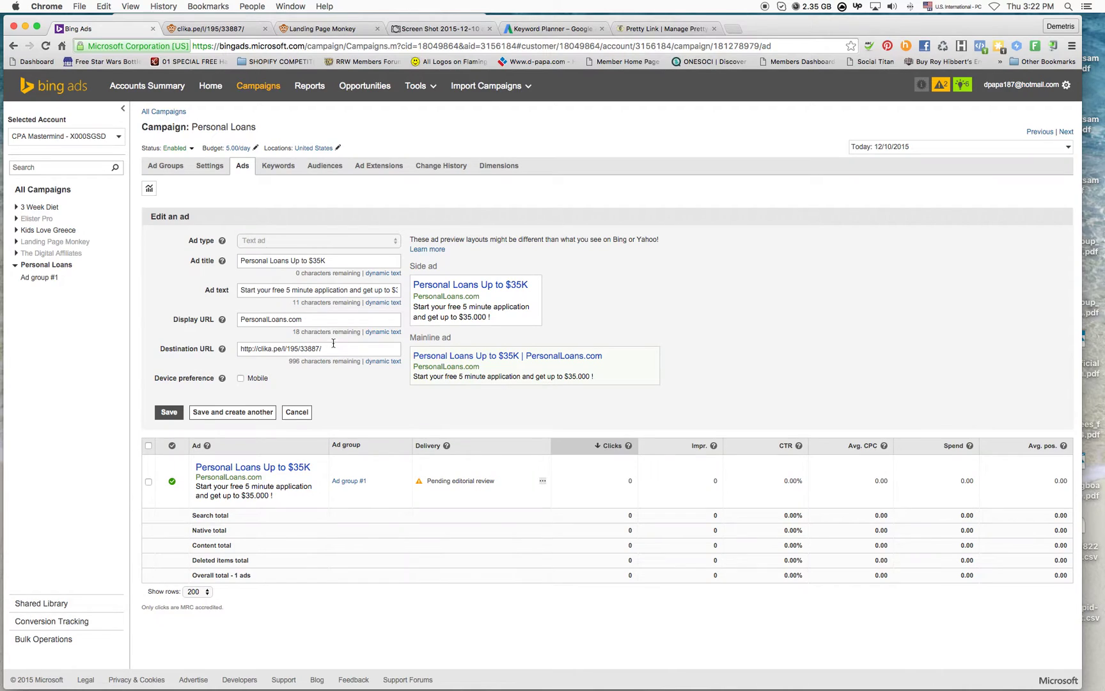
pyautogui.tripleClick(333, 343)
pyautogui.write('v')
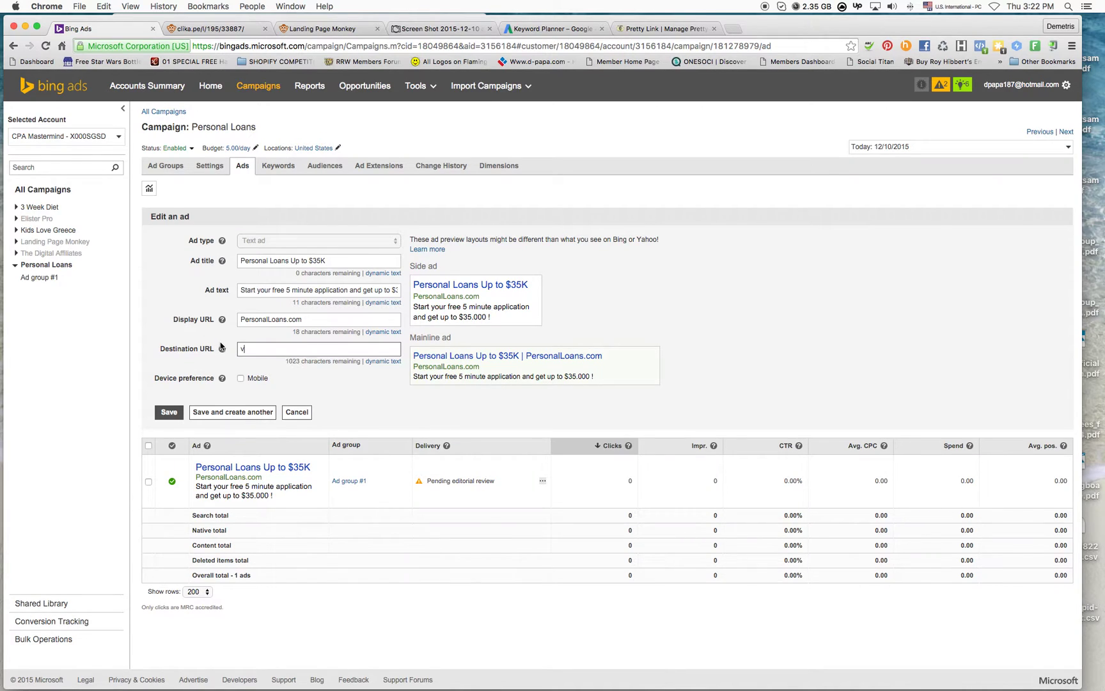
pyautogui.press('BackSpace')
pyautogui.press('super+v')
pyautogui.tripleClick(327, 322)
pyautogui.press('super+v')
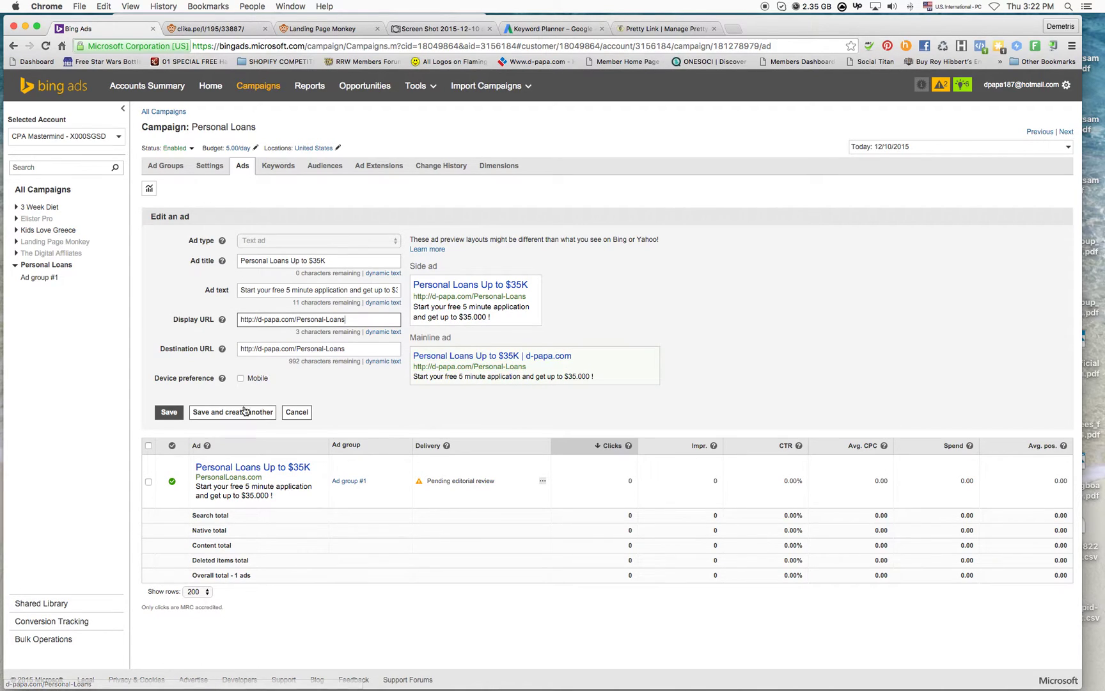
pyautogui.click(165, 412)
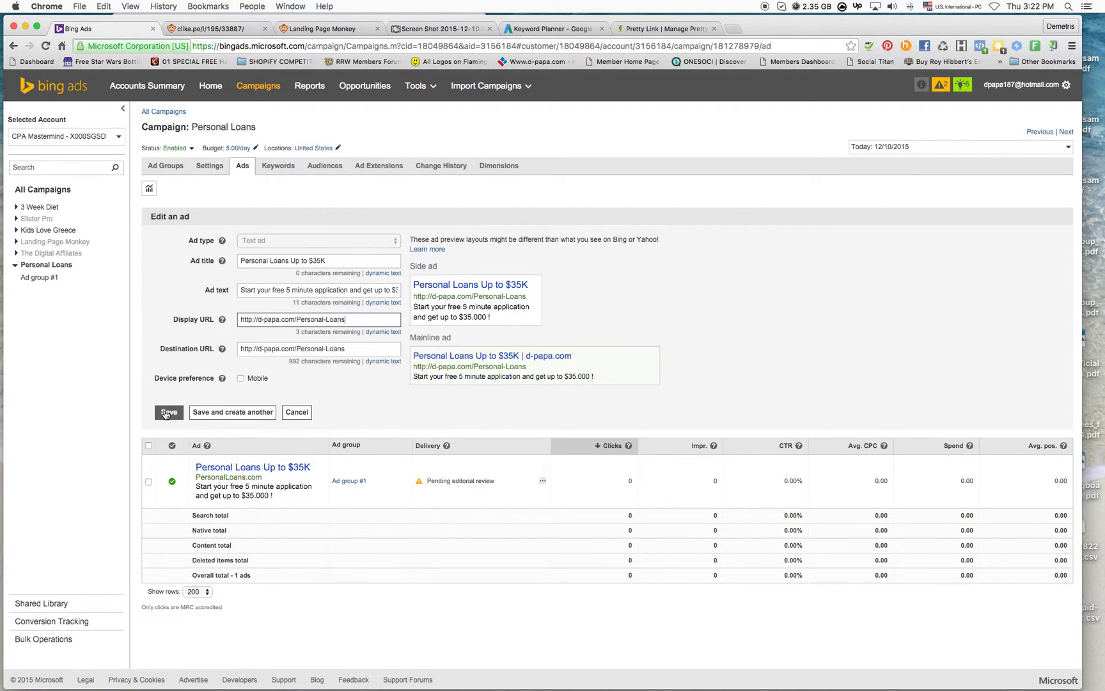
pyautogui.click(166, 413)
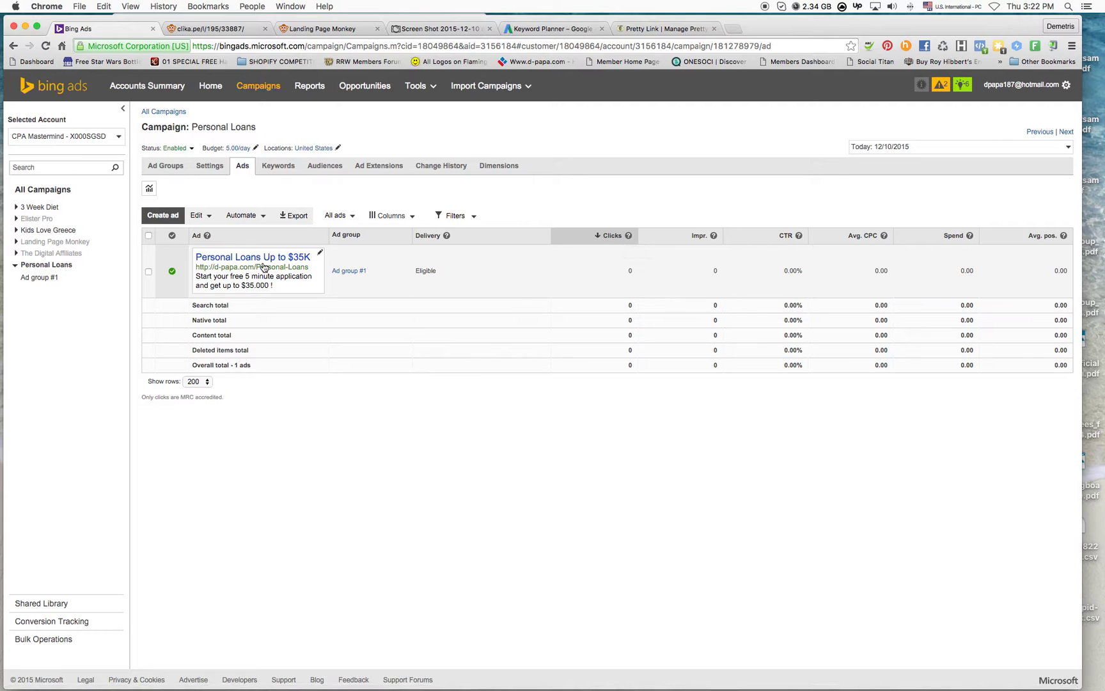
# - Open the 3 Week Diet campaign and highlight its ad's 4 clicks and 149 impressions
pyautogui.click(38, 207)
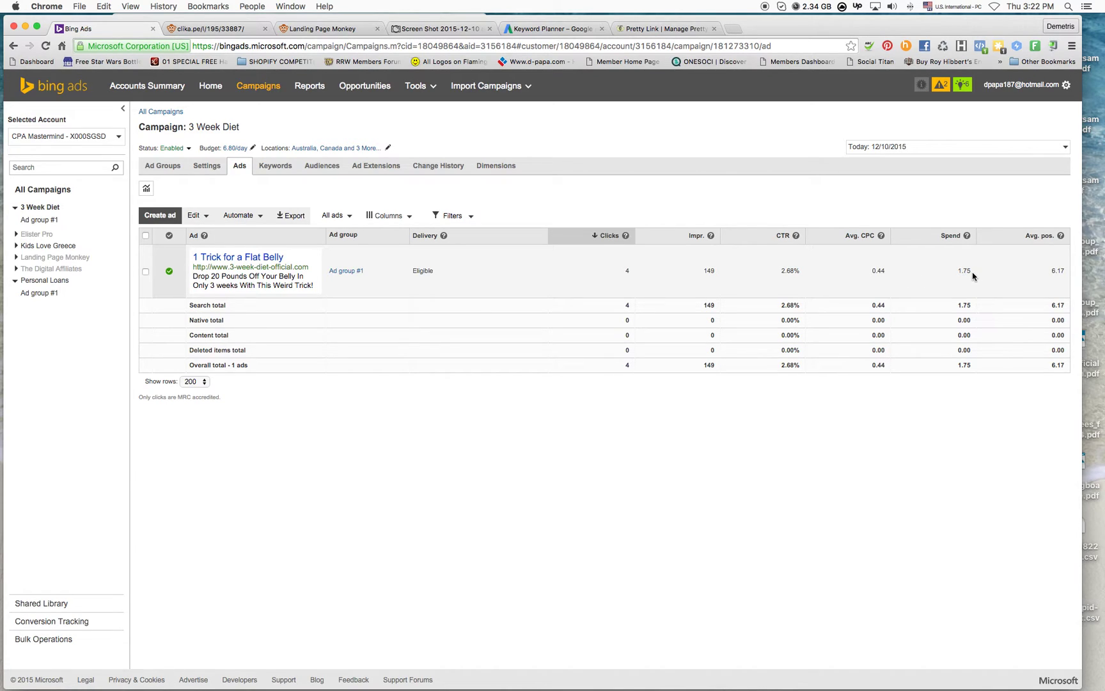
pyautogui.moveTo(754, 277); pyautogui.dragTo(654, 275)
pyautogui.click(547, 264)
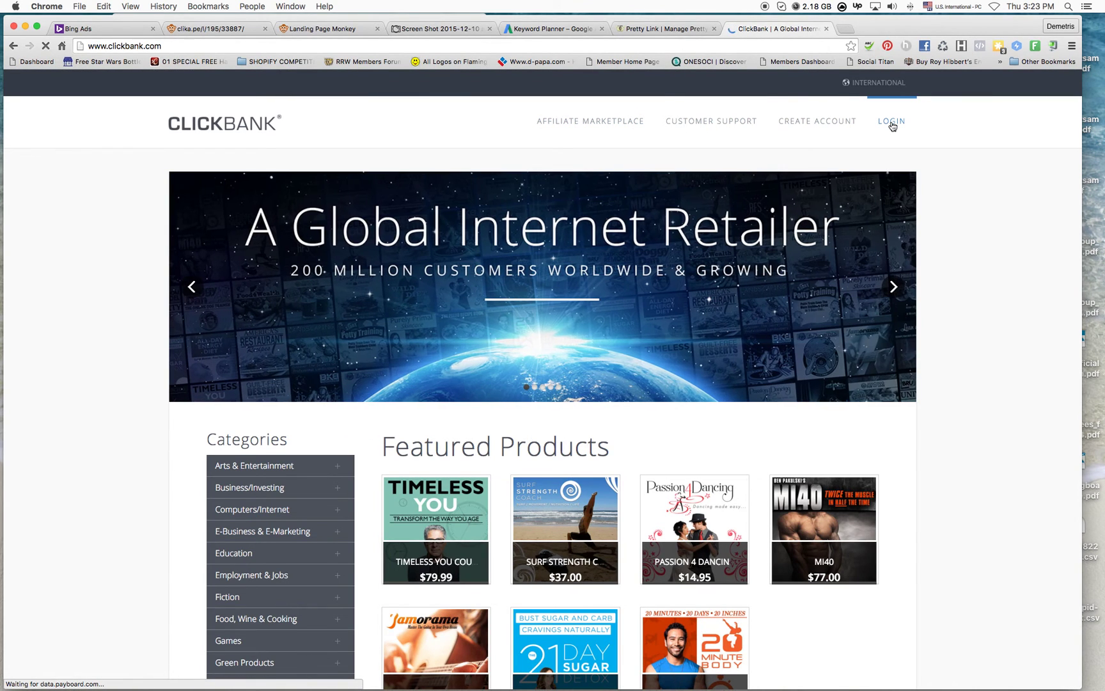
# - Sign in to ClickBank and check the dashboard's Dec 10 sales of $16.67
pyautogui.click(897, 122)
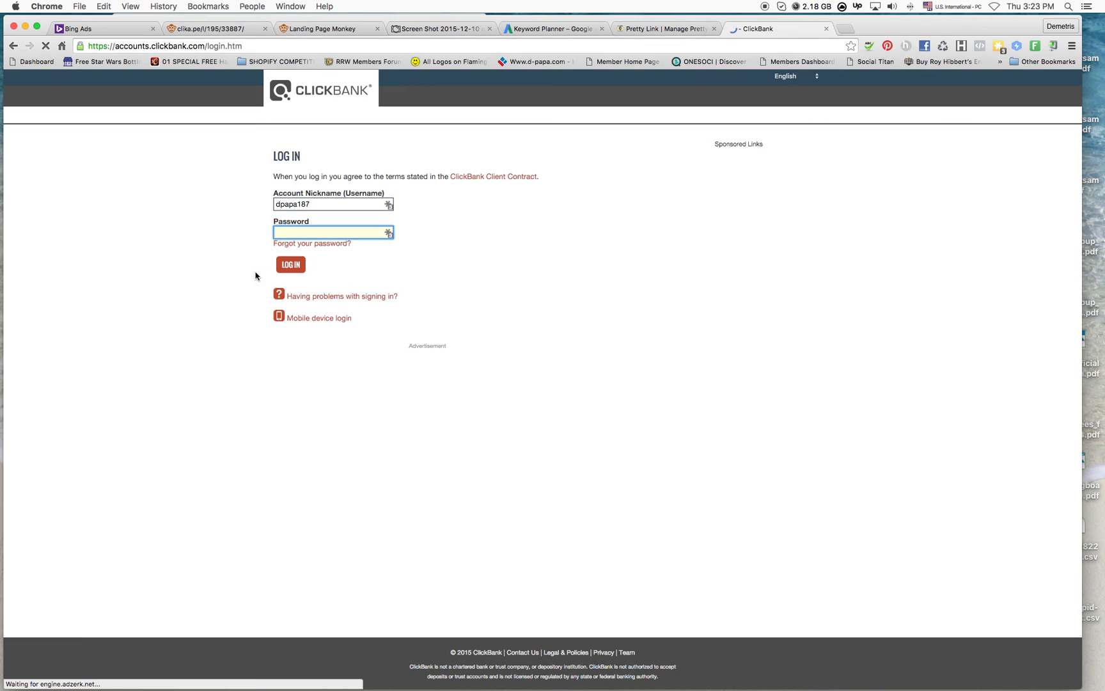
pyautogui.click(291, 264)
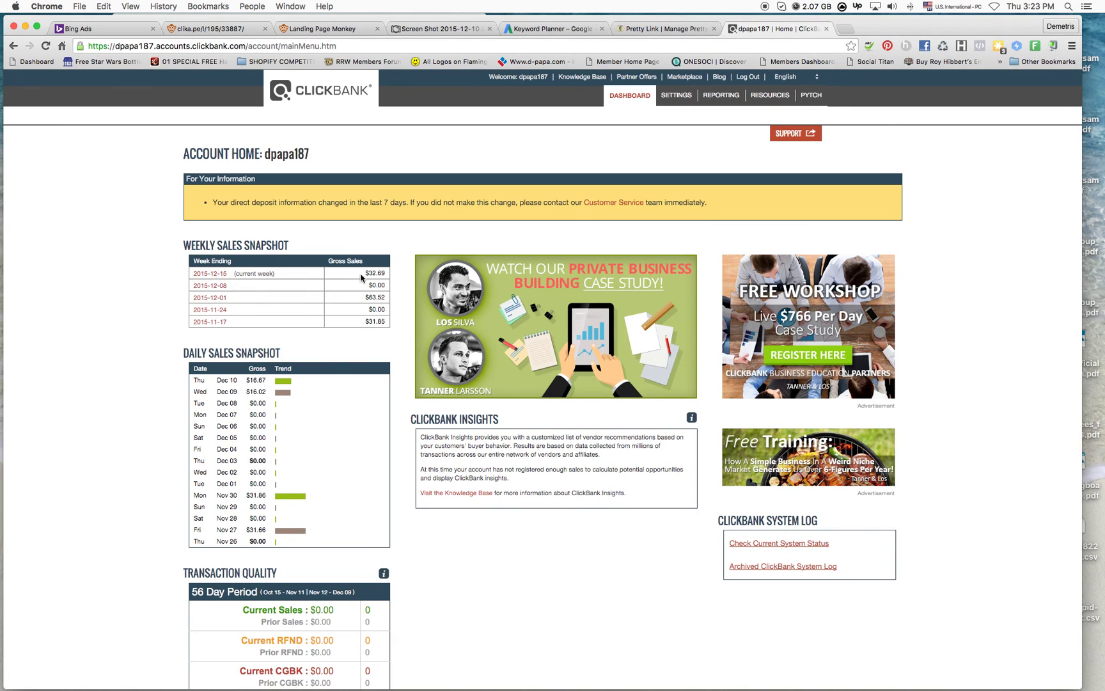
pyautogui.scroll(-3, 176, 295)
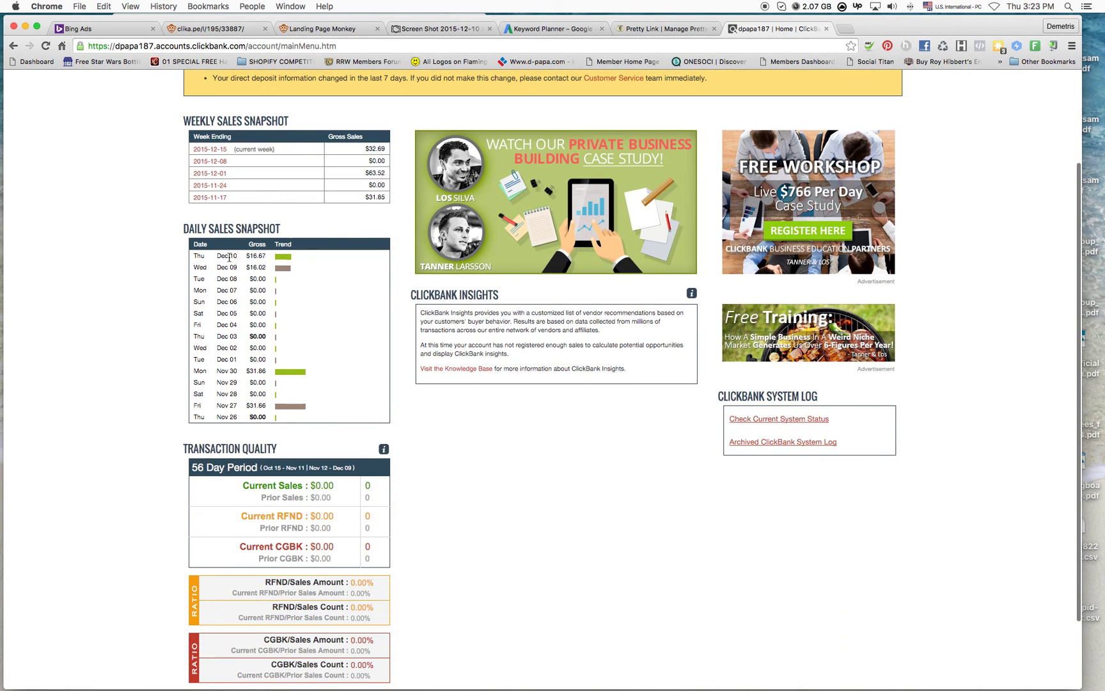
pyautogui.moveTo(221, 256); pyautogui.dragTo(266, 254)
pyautogui.click(276, 266)
# - Review the Paychecks report, highlighting the $222.62 total of 2015 paychecks
pyautogui.scroll(-3, 284, 267)
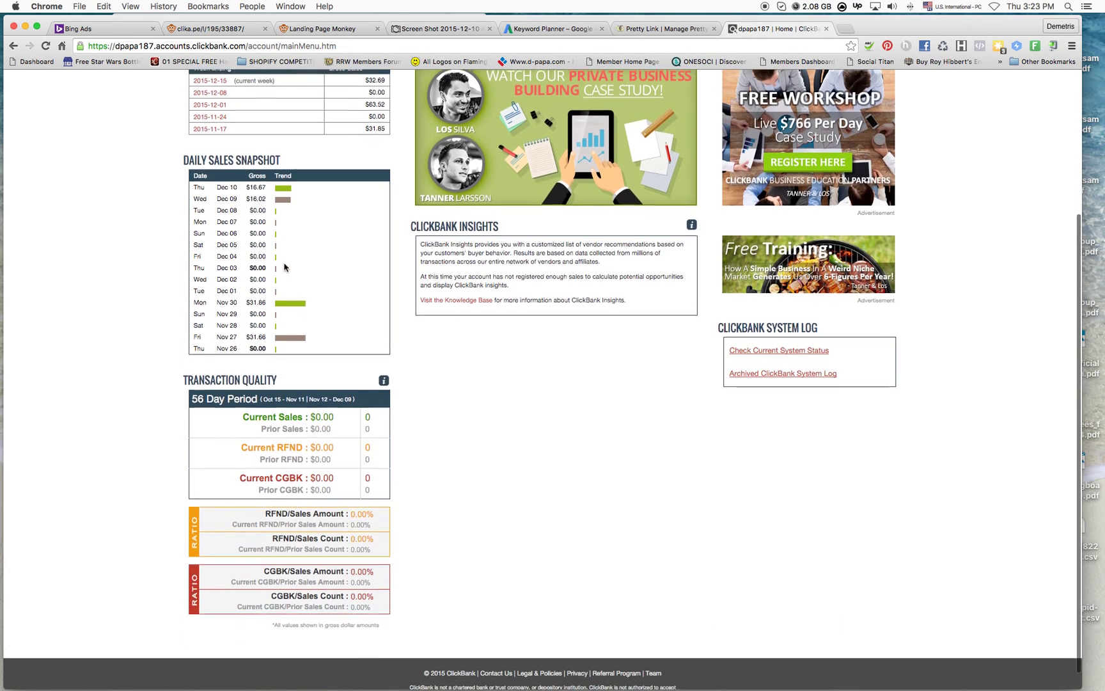
pyautogui.scroll(6, 251, 346)
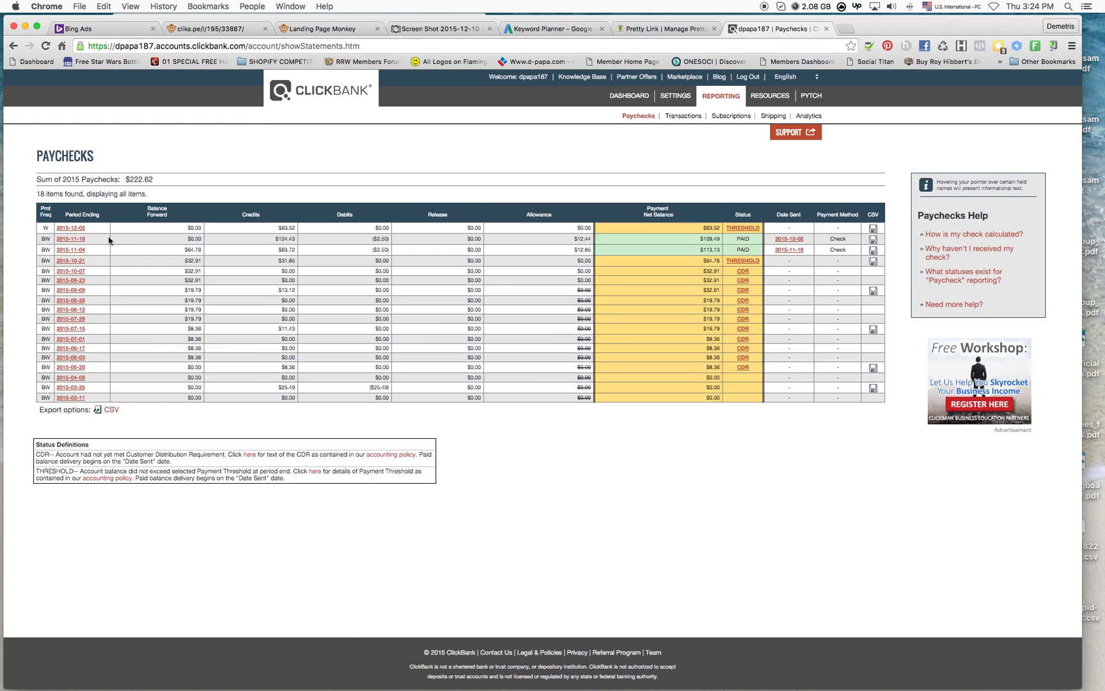
pyautogui.moveTo(126, 180); pyautogui.dragTo(187, 182)
pyautogui.click(669, 29)
pyautogui.click(744, 32)
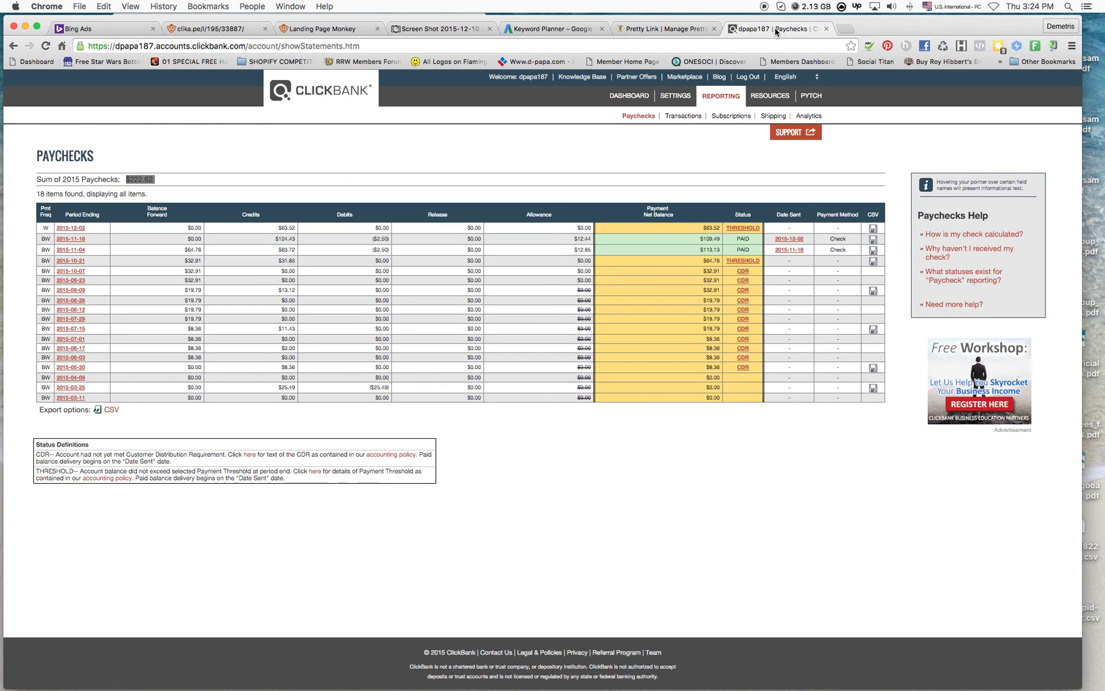